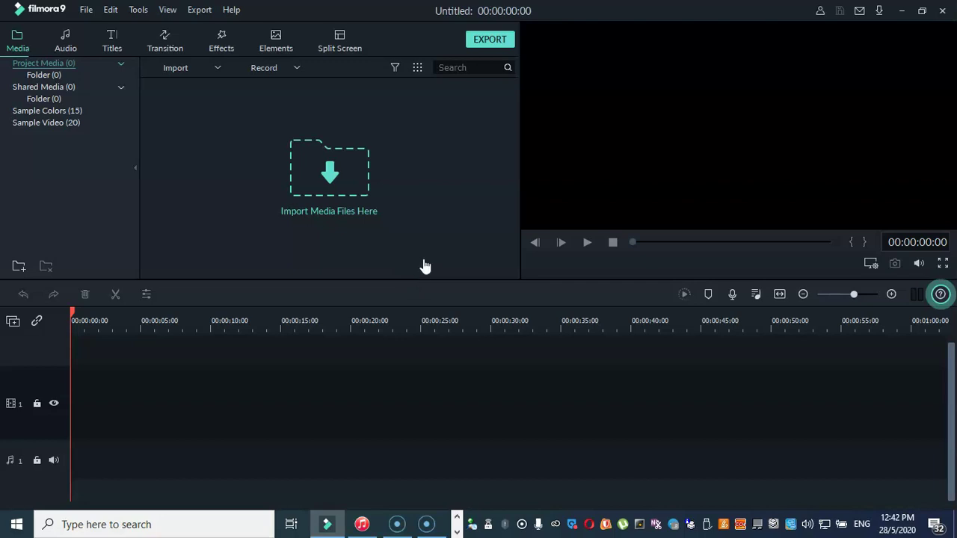
Import the images lampu 4.png and LAMPU.png from the iklan live folder into the project media.
click(333, 174)
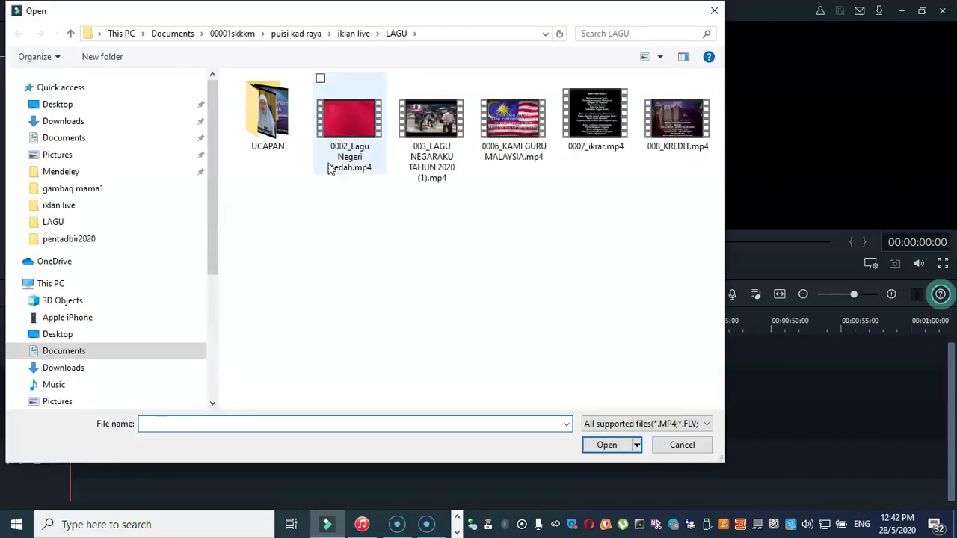
click(350, 37)
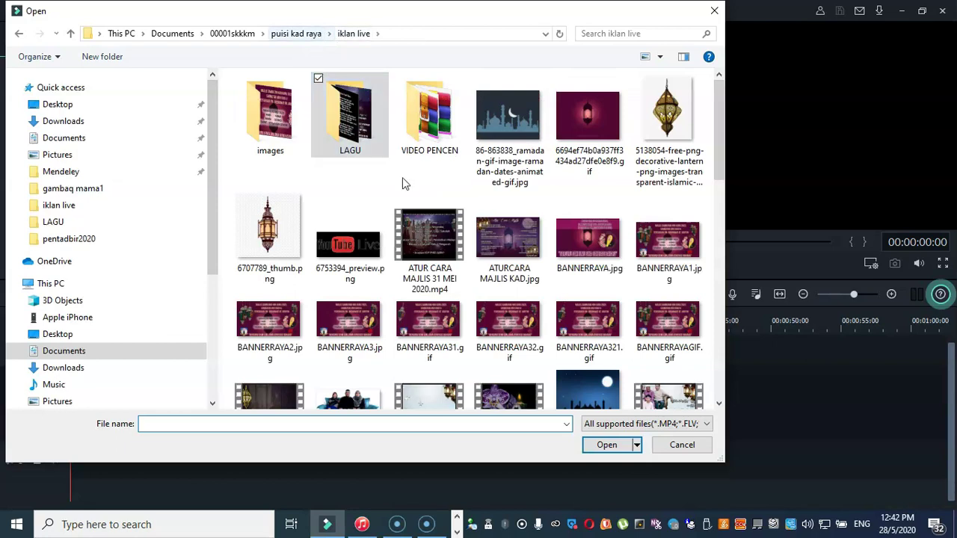
scroll(402, 183, down, 3)
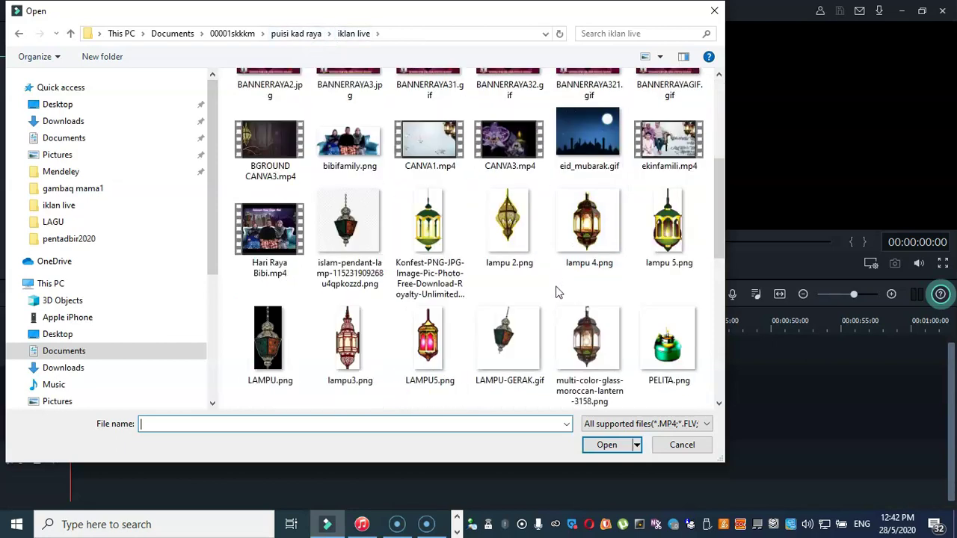
click(595, 234)
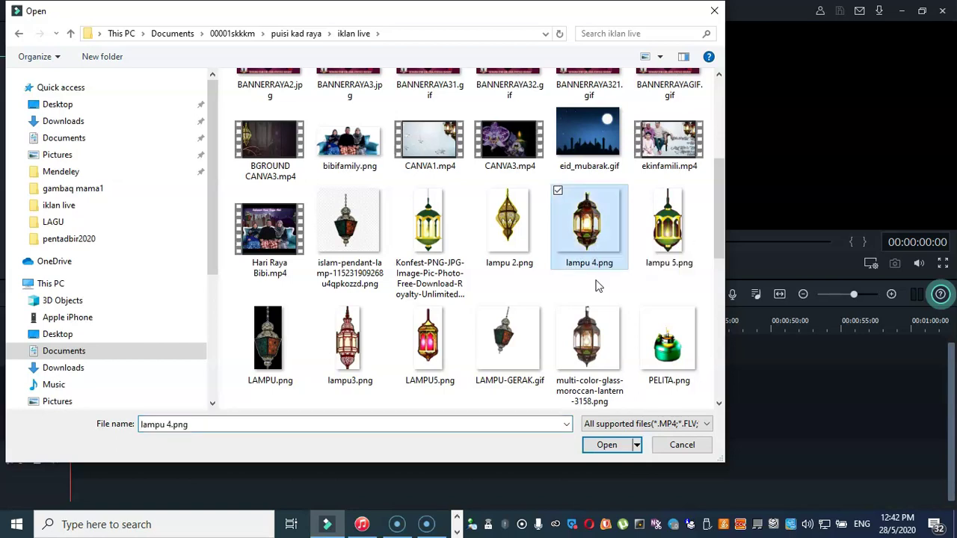
ctrl+click(288, 365)
click(608, 450)
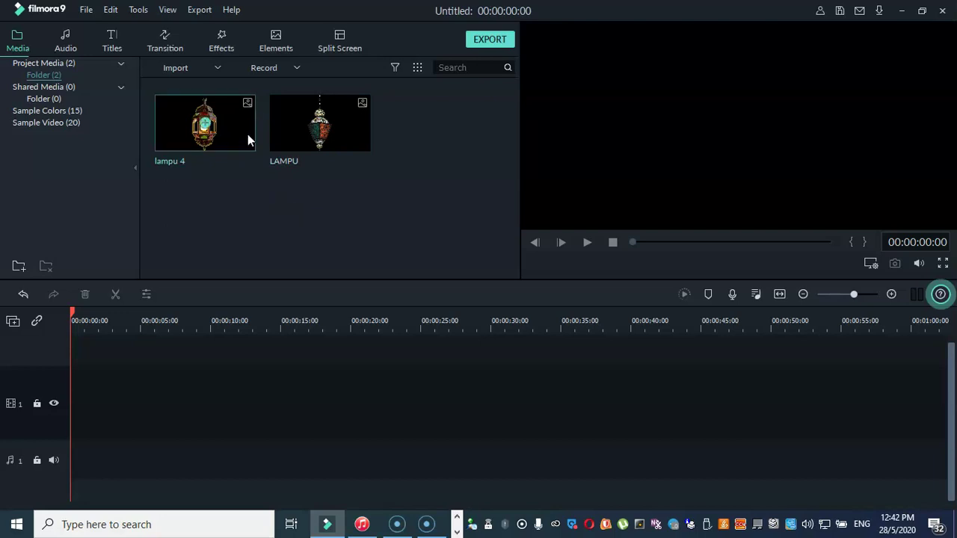
Place the lampu 4 image at the start of video track 1 and add three more video tracks.
drag(232, 128, 82, 461)
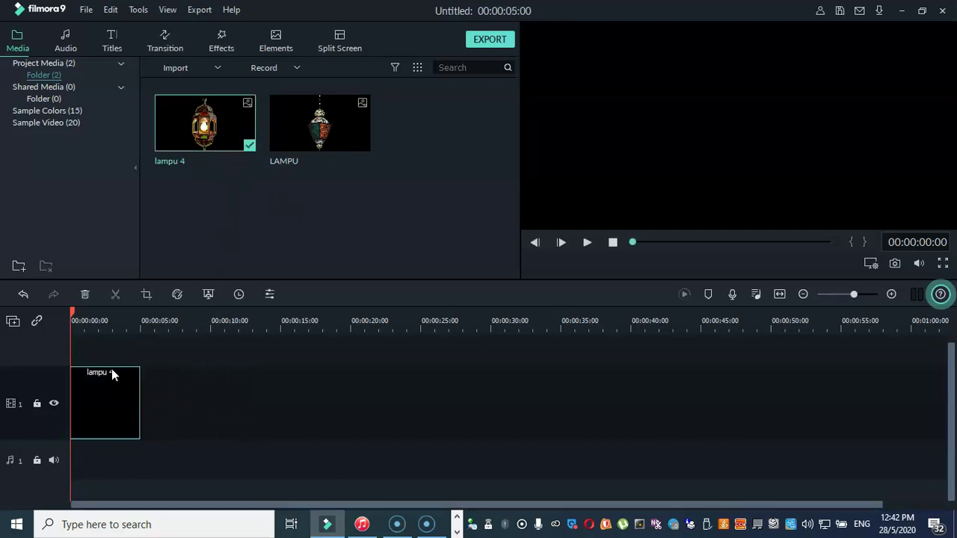
drag(72, 314, 82, 322)
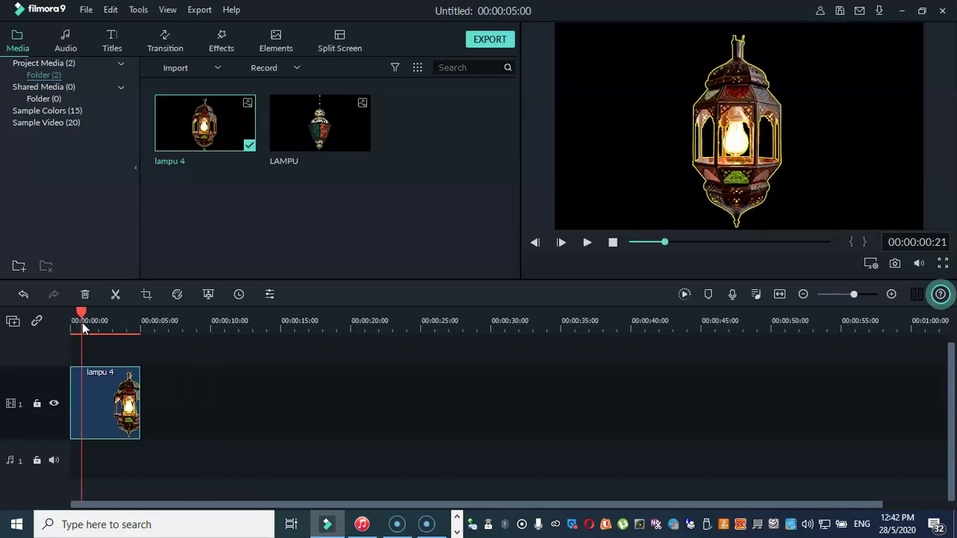
click(13, 323)
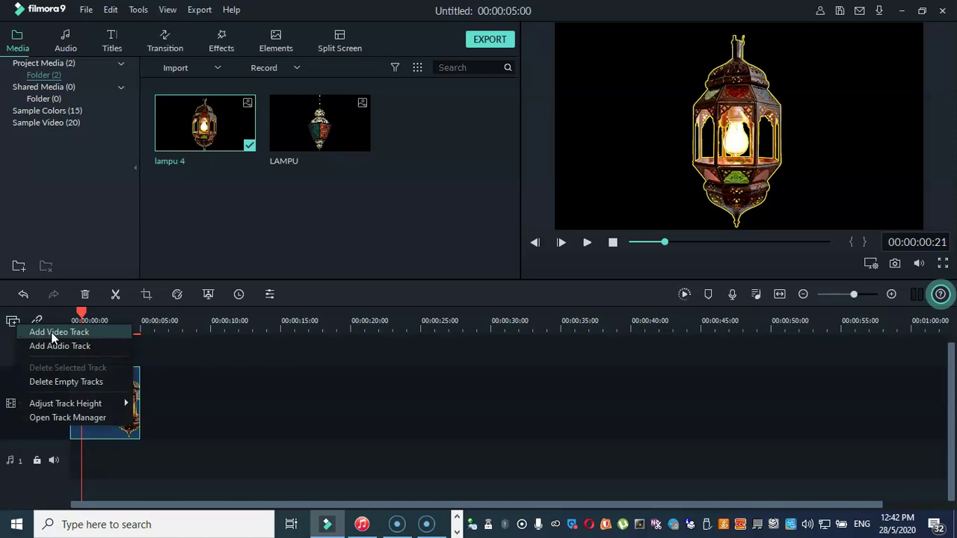
click(52, 335)
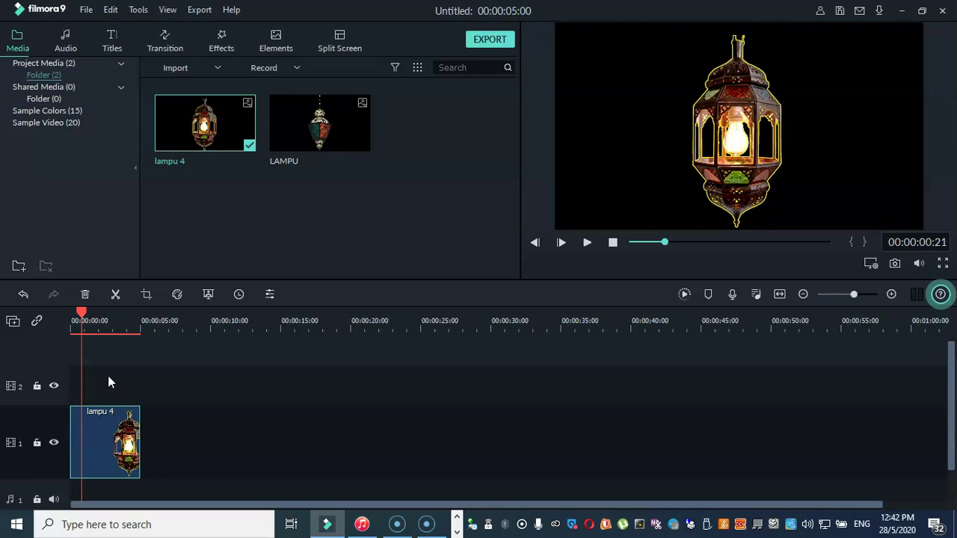
click(12, 321)
click(37, 331)
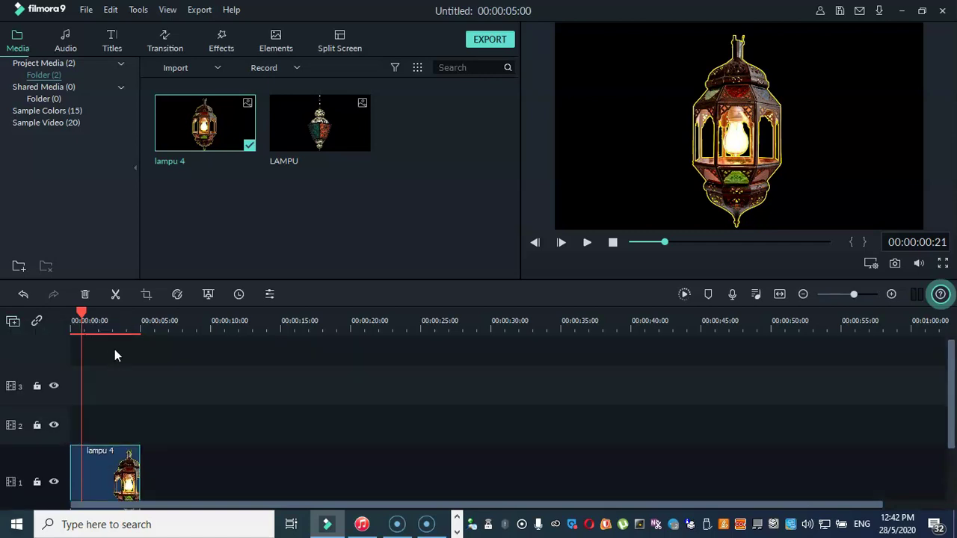
click(13, 323)
click(36, 332)
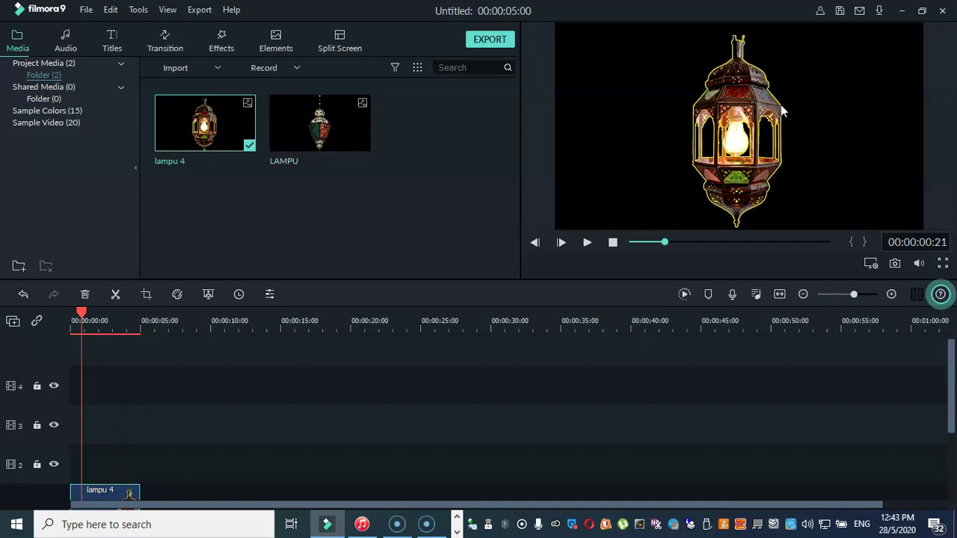
Place the LAMPU image on video track 2, above the lampu 4 clip.
click(740, 140)
scroll(172, 461, down, 3)
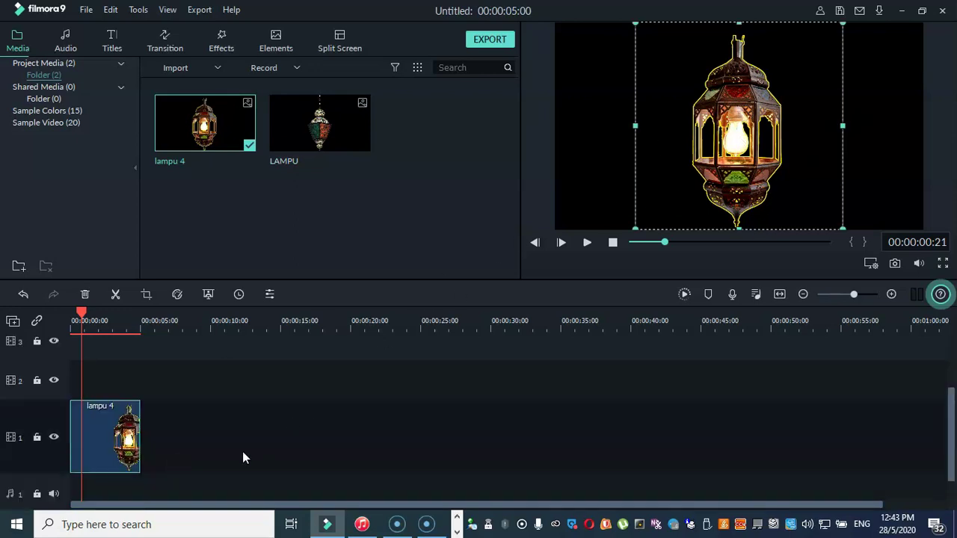
scroll(243, 451, up, 1)
click(330, 134)
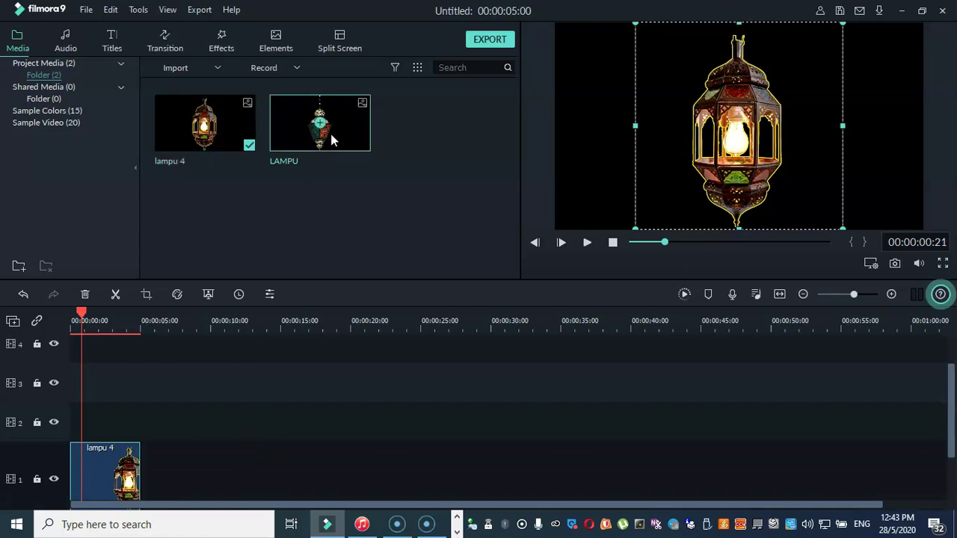
drag(342, 138, 70, 426)
Start the LAMPU clip at about 00:00:00:21 and extend both lantern clips to end at about 00:00:20:22.
drag(102, 471, 125, 483)
drag(124, 423, 148, 434)
drag(119, 465, 364, 435)
drag(141, 479, 362, 479)
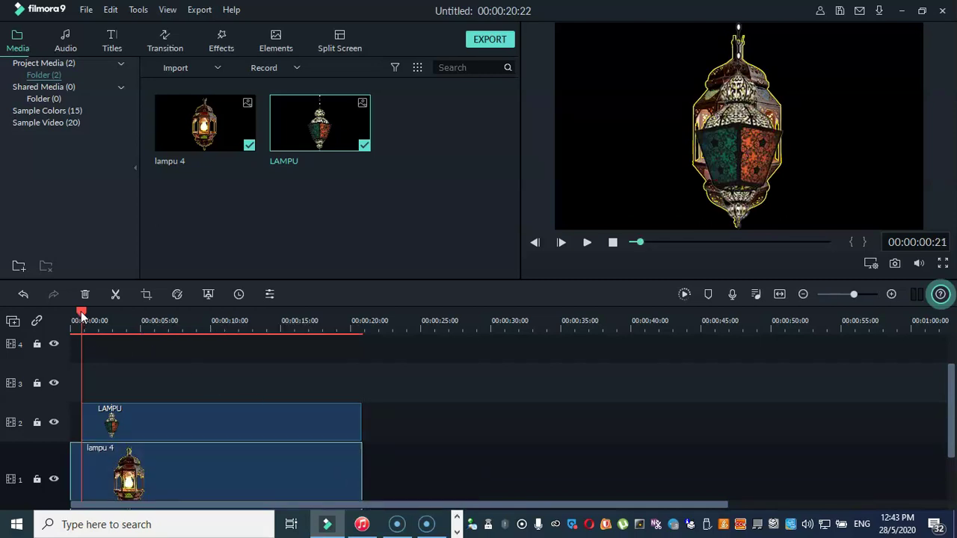
Scale the lampu 4 lantern down to about half size and move it to the upper-left corner of the video frame.
drag(83, 317, 77, 315)
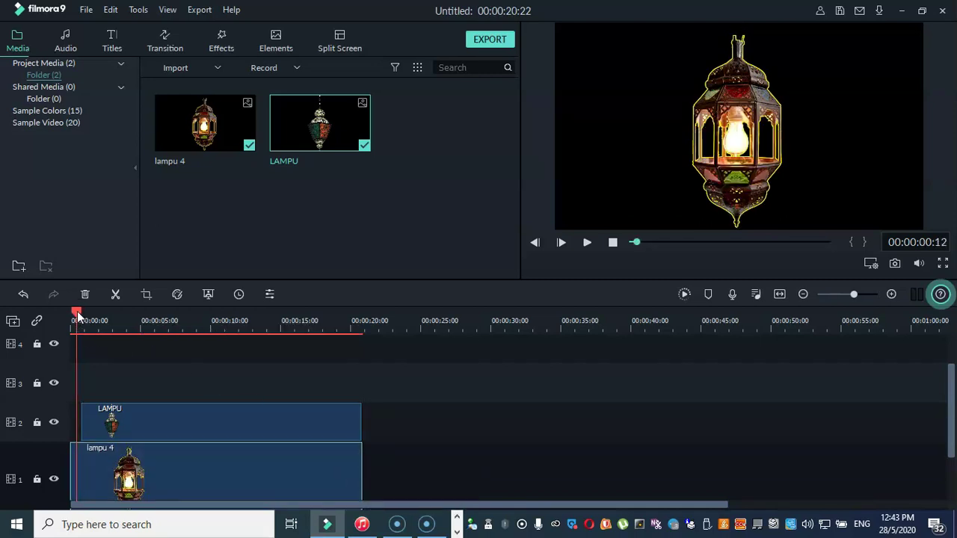
click(810, 161)
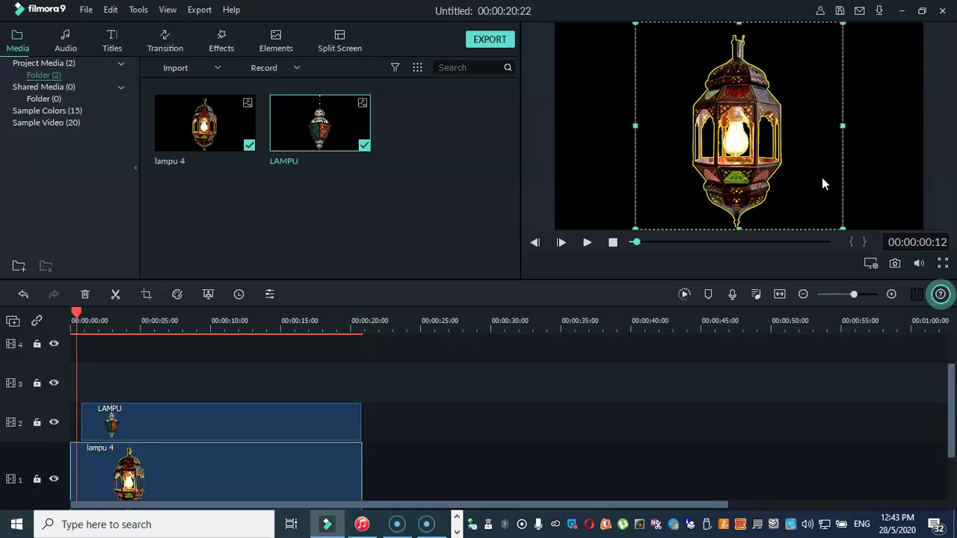
drag(847, 233, 732, 121)
drag(688, 64, 607, 55)
click(675, 170)
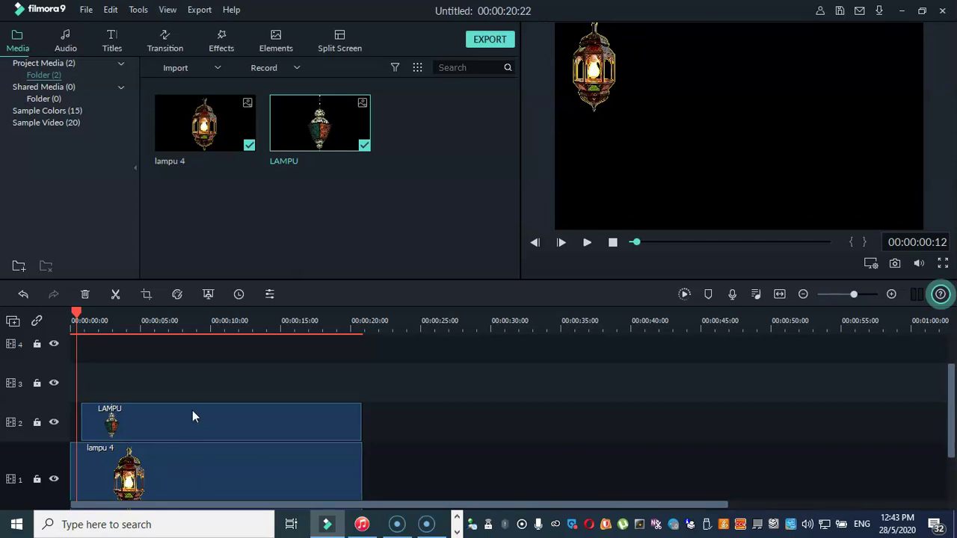
Scale the LAMPU lantern down to about three quarters and move it to the upper-right corner of the video frame.
drag(77, 314, 122, 315)
click(750, 169)
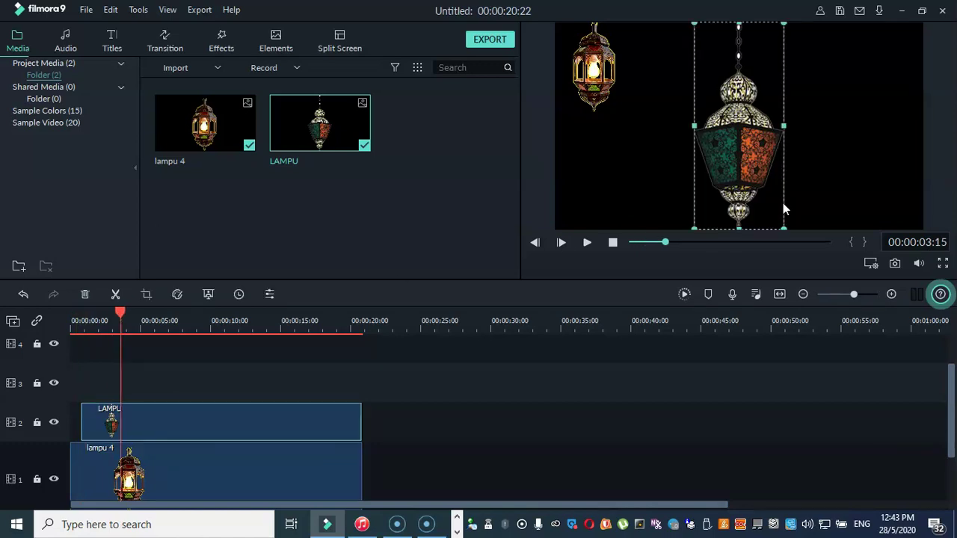
drag(783, 226, 759, 174)
drag(736, 133, 891, 128)
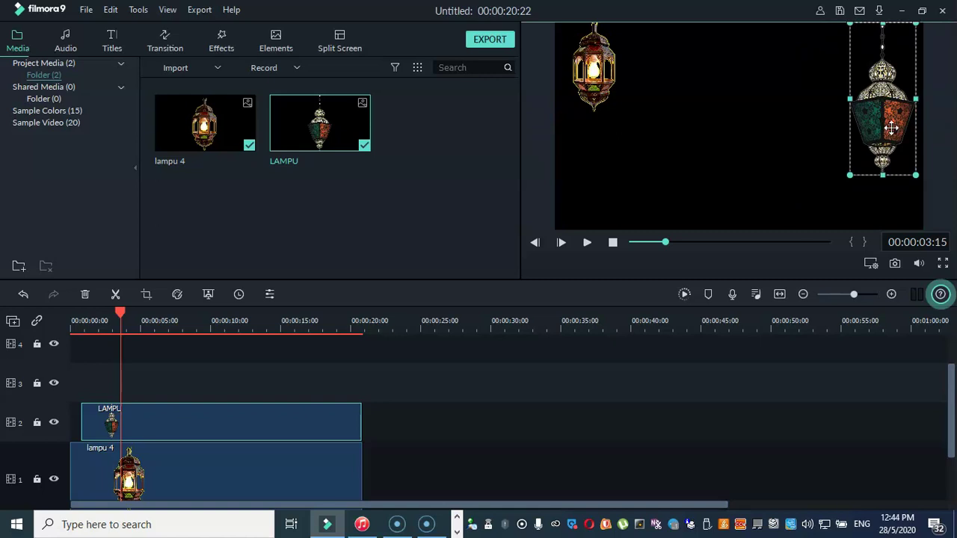
drag(891, 127, 892, 124)
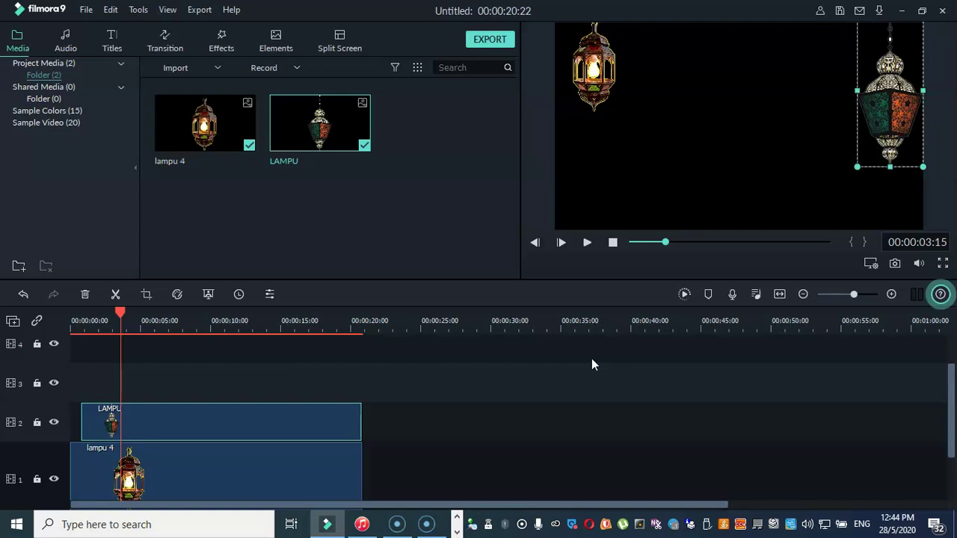
Enlarge the lampu 4 lantern slightly and reposition it against the upper-left edge of the video frame.
click(597, 84)
drag(643, 112, 668, 136)
drag(620, 90, 612, 81)
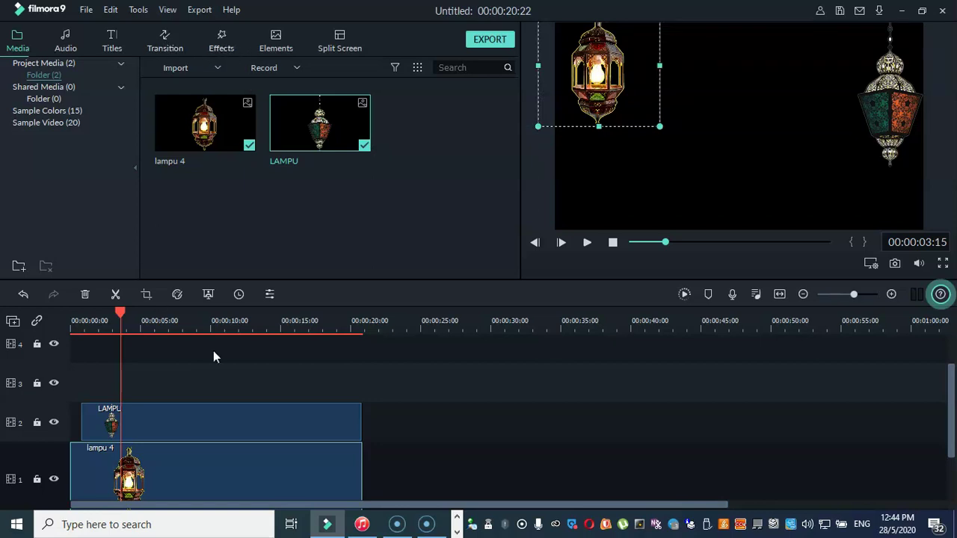
Apply the Down Up 1 motion animation to both the lampu 4 and LAMPU clips.
click(199, 427)
click(191, 466)
double_click(174, 464)
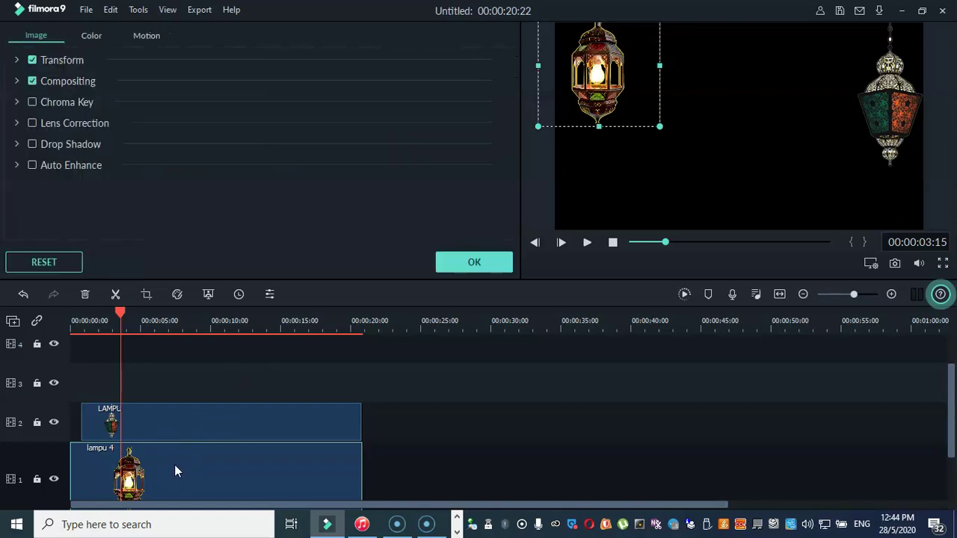
click(144, 38)
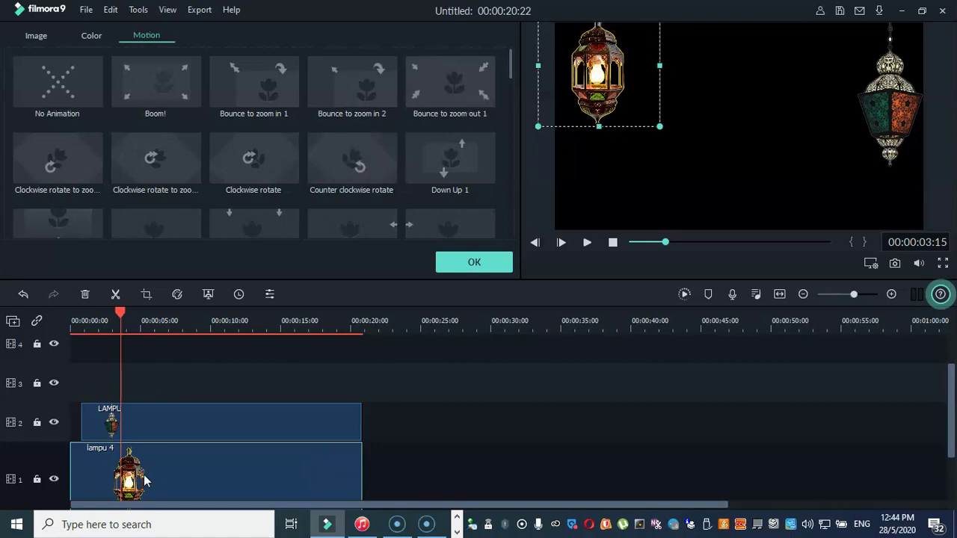
click(59, 455)
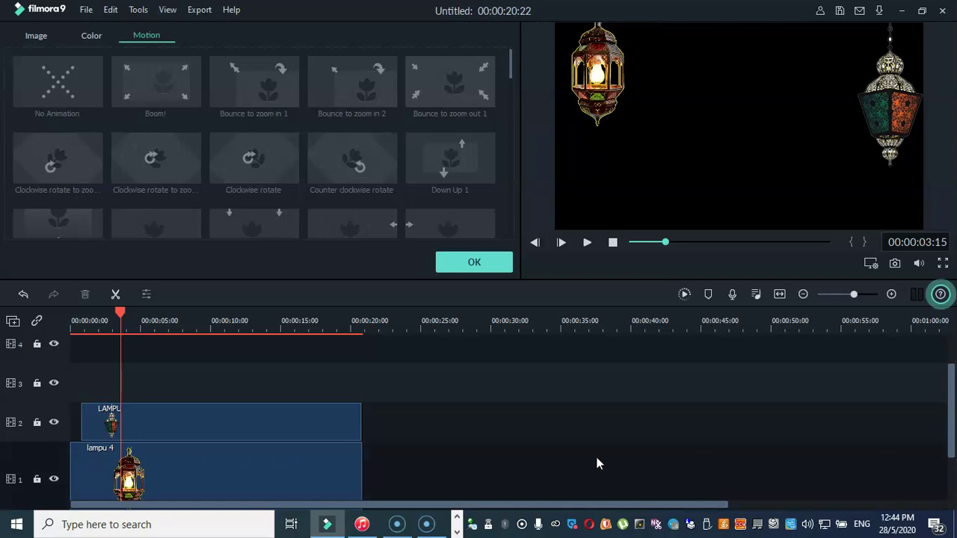
click(215, 470)
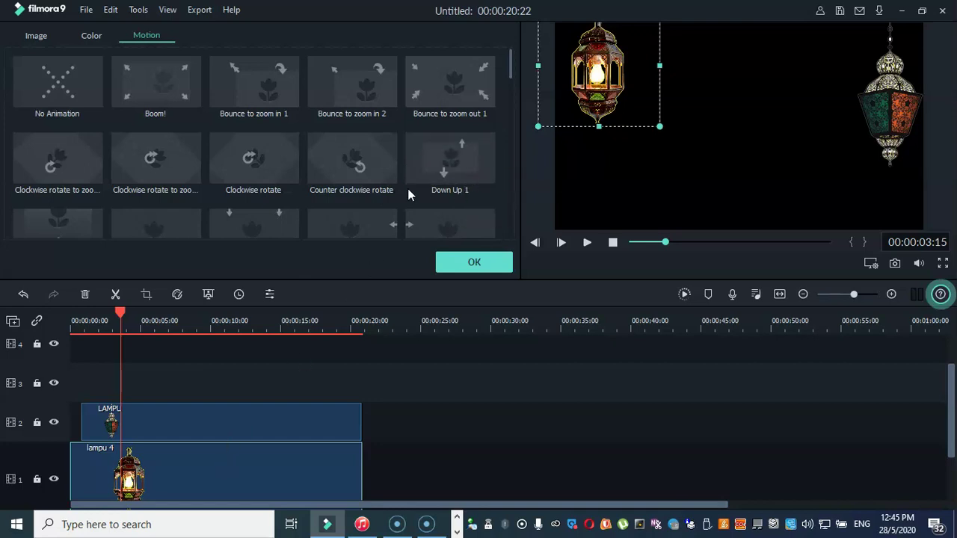
double_click(447, 171)
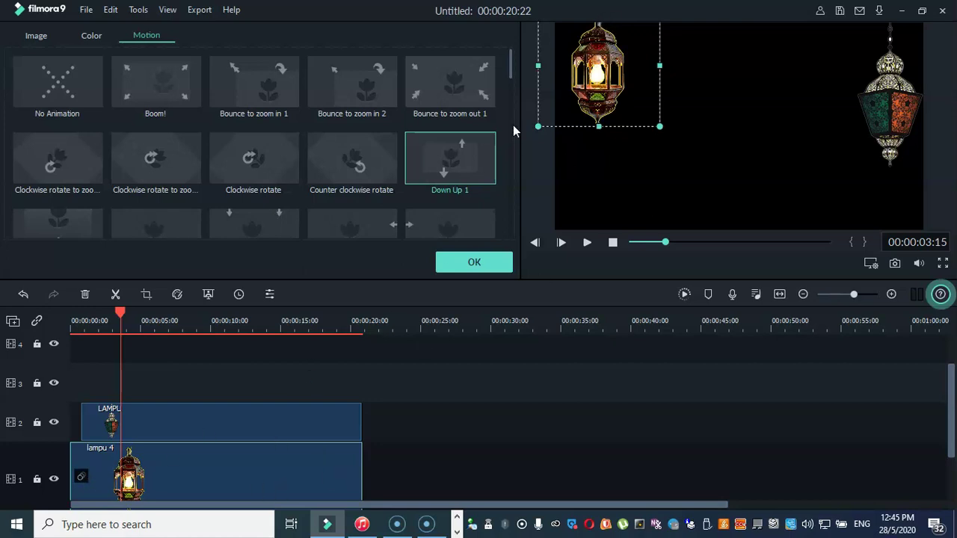
click(189, 423)
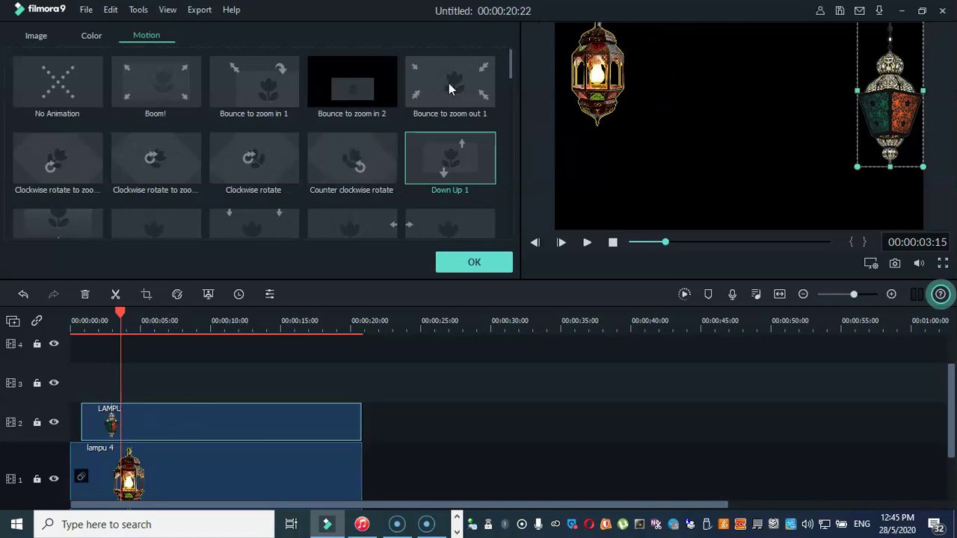
double_click(464, 162)
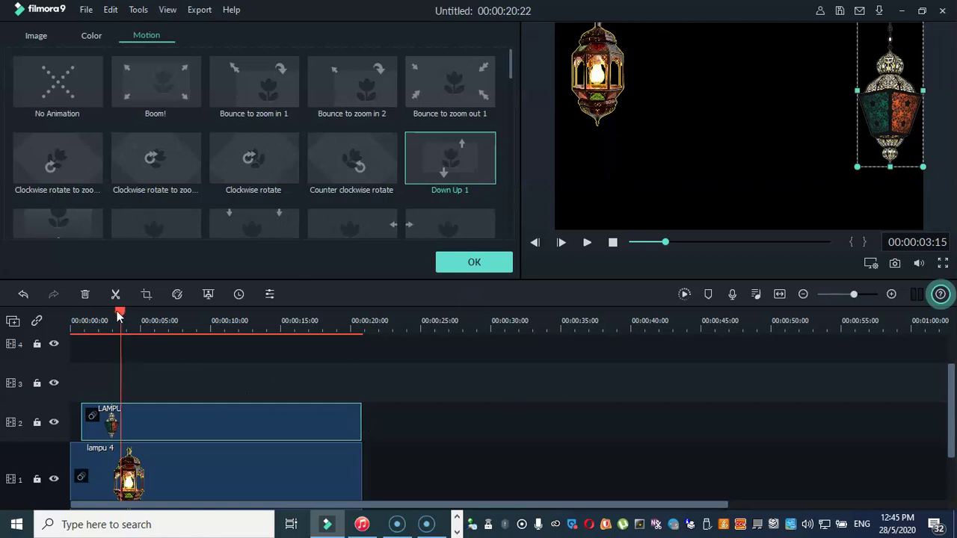
Play the timeline from the beginning to check the motion of both lanterns over the first ten seconds or so.
drag(120, 316, 66, 326)
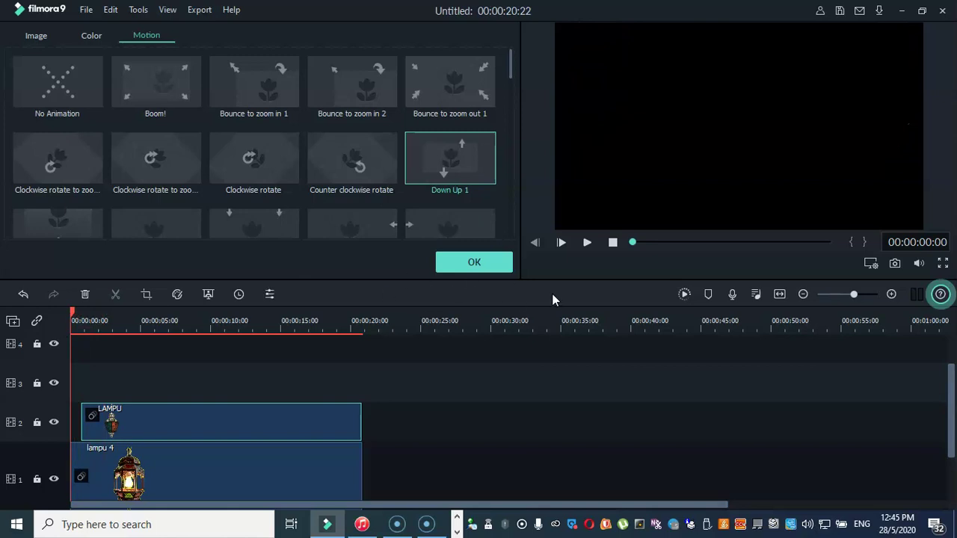
click(587, 243)
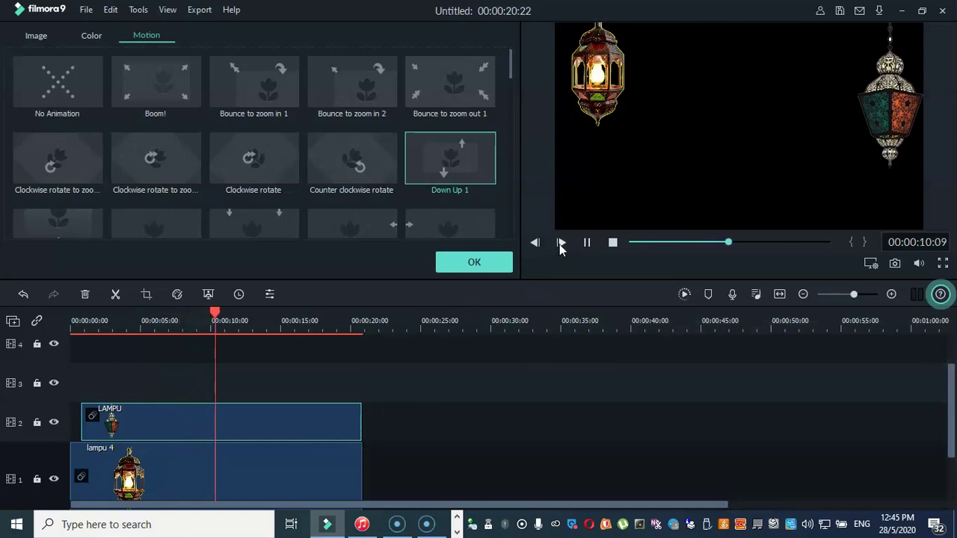
click(588, 242)
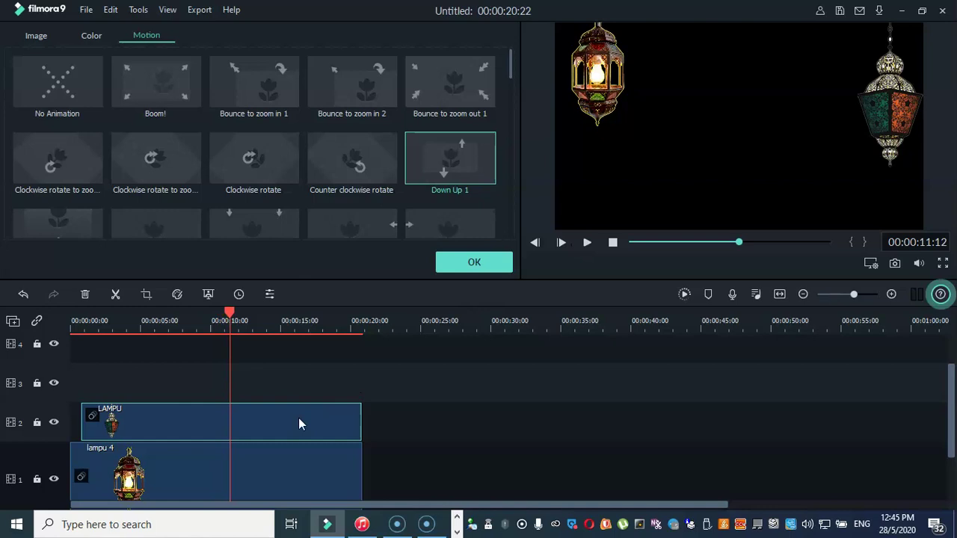
Shorten the LAMPU and lampu 4 clips so both end at about 00:00:09:02.
drag(360, 422, 196, 423)
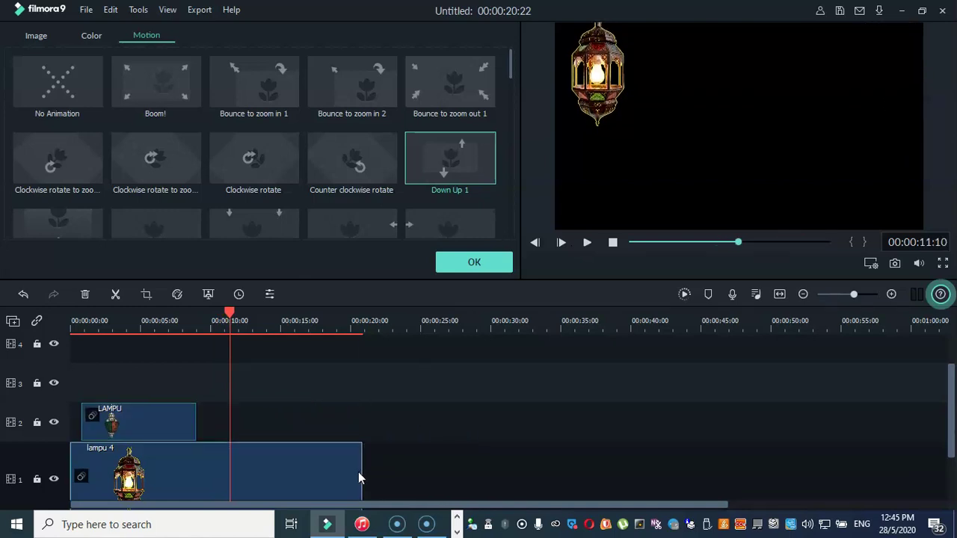
drag(363, 474, 195, 472)
Play the shortened timeline from the start and review how the lanterns enter and leave the frame.
drag(234, 320, 72, 321)
click(586, 243)
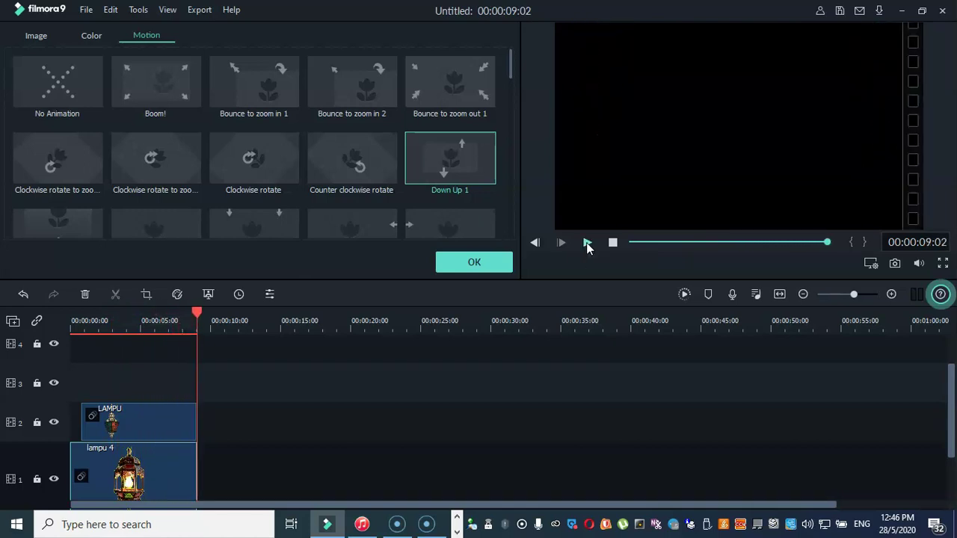
click(587, 243)
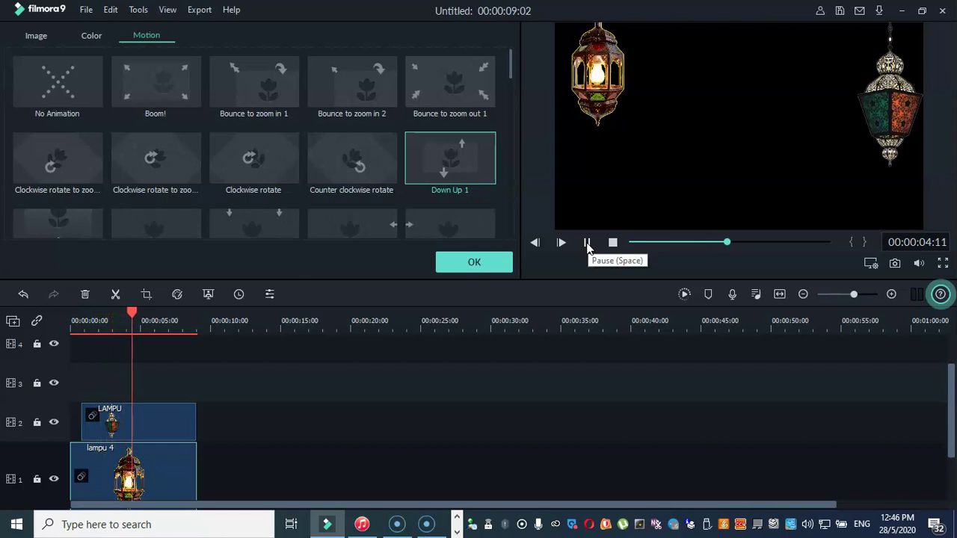
click(587, 243)
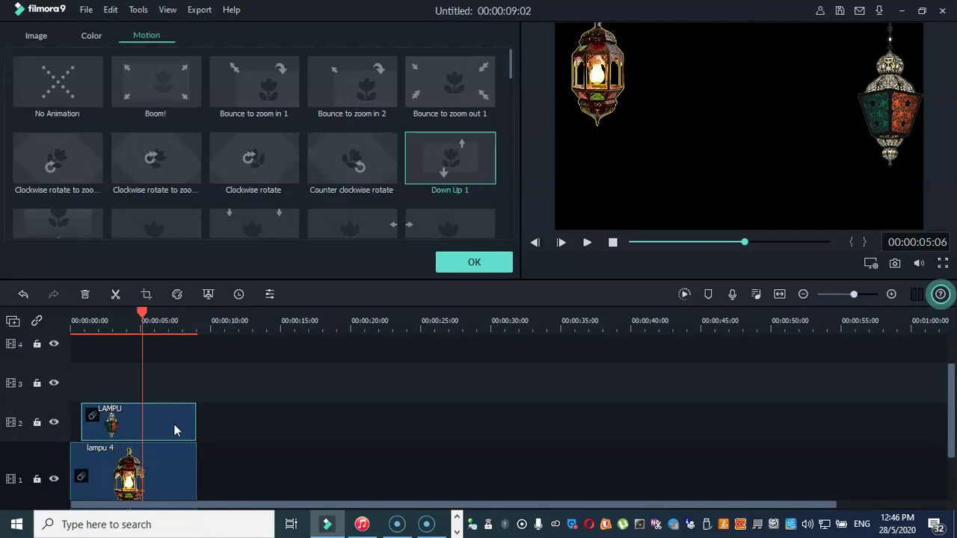
right_click(174, 423)
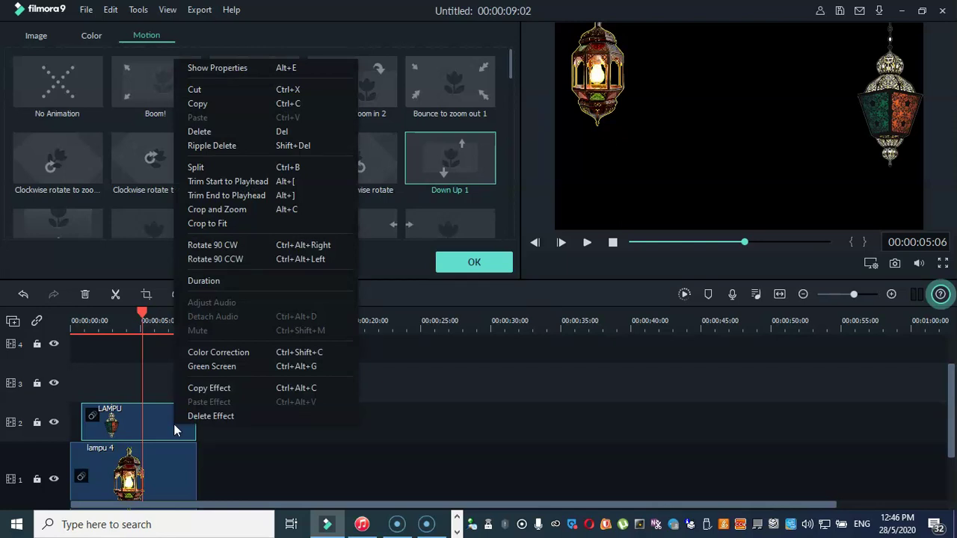
click(223, 281)
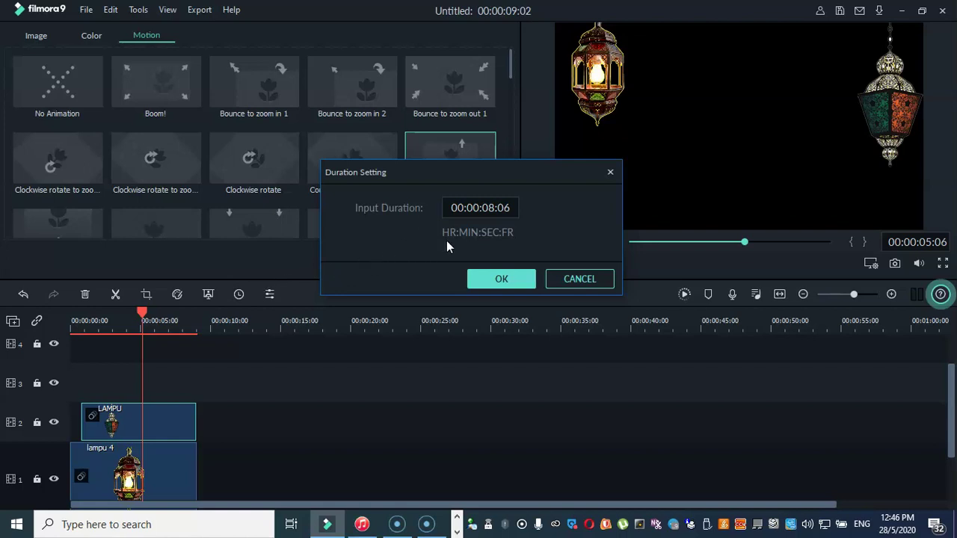
click(602, 278)
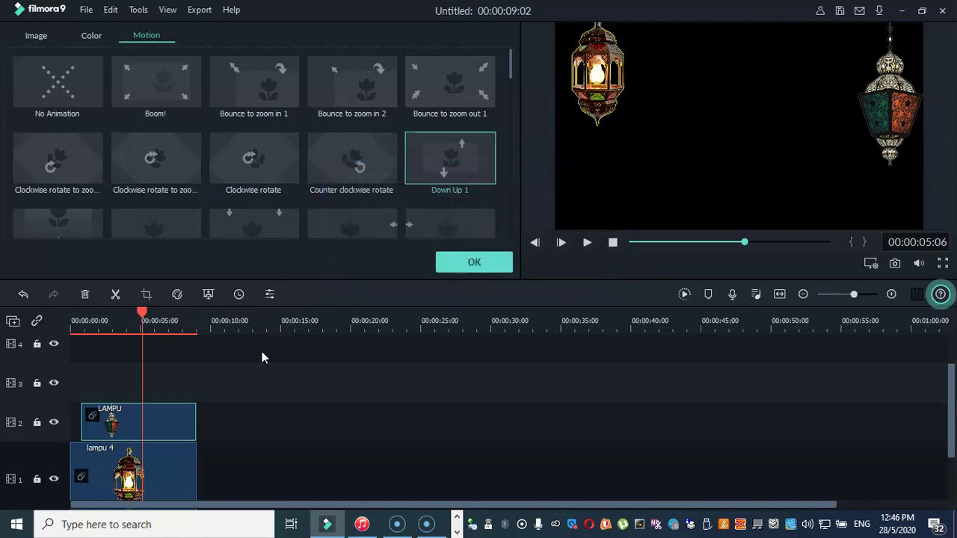
drag(140, 320, 124, 320)
right_click(160, 423)
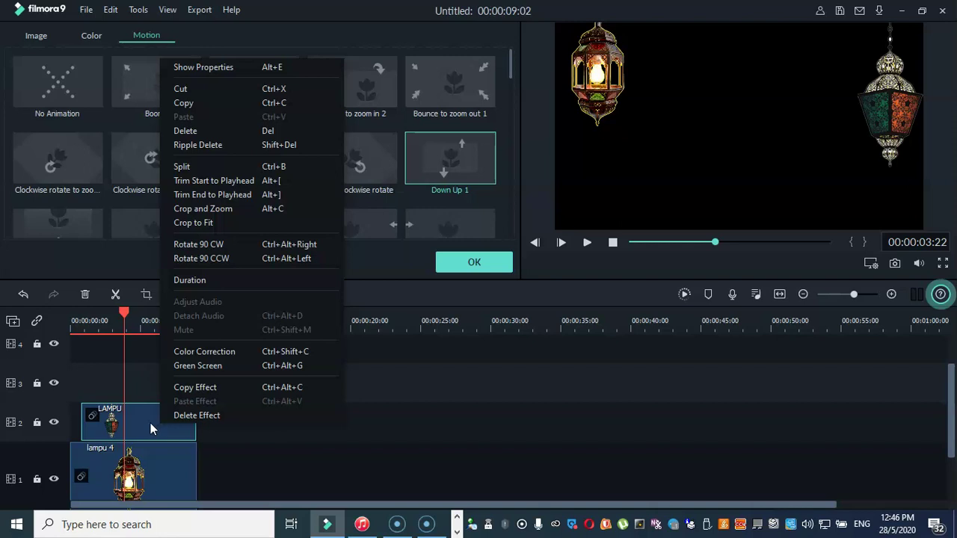
click(151, 469)
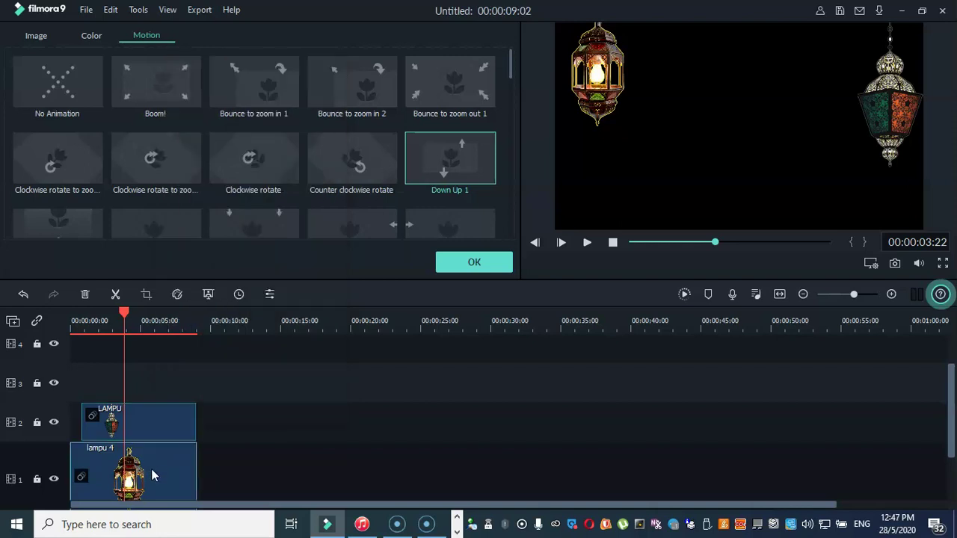
Extend the LAMPU and lampu 4 clips so both end at about 00:00:16:19.
click(186, 415)
drag(195, 416, 303, 426)
drag(195, 475, 303, 465)
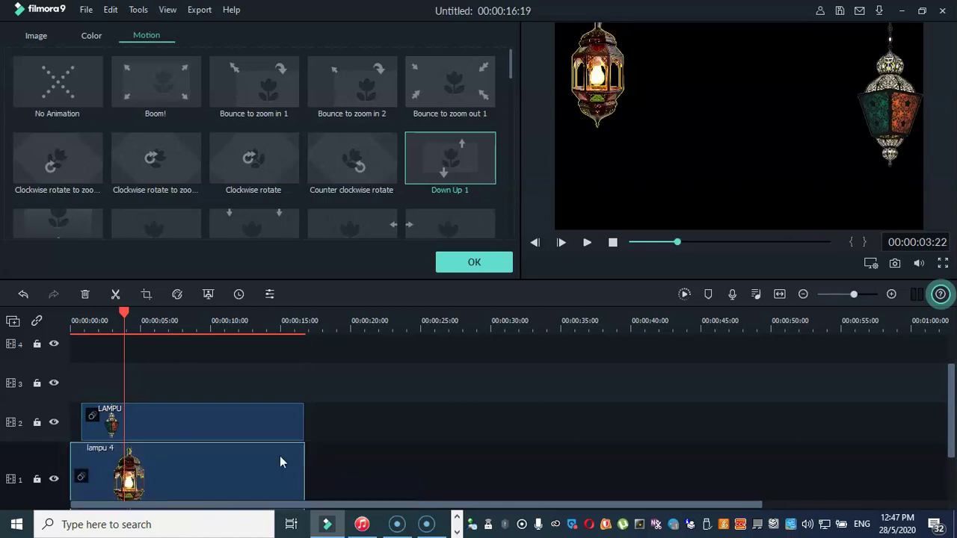
Split the LAMPU clip on track 2 at 00:00:08:00.
drag(127, 323, 184, 338)
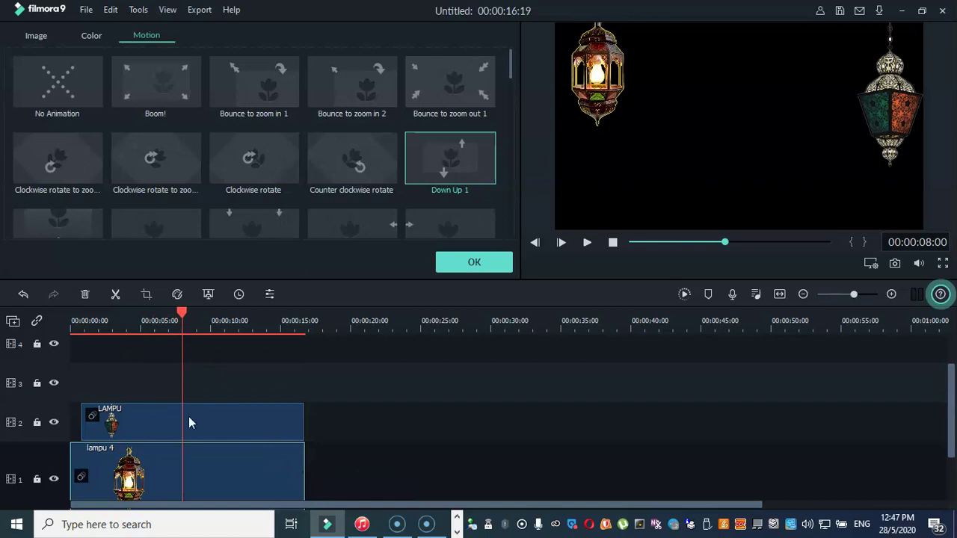
click(189, 416)
click(58, 411)
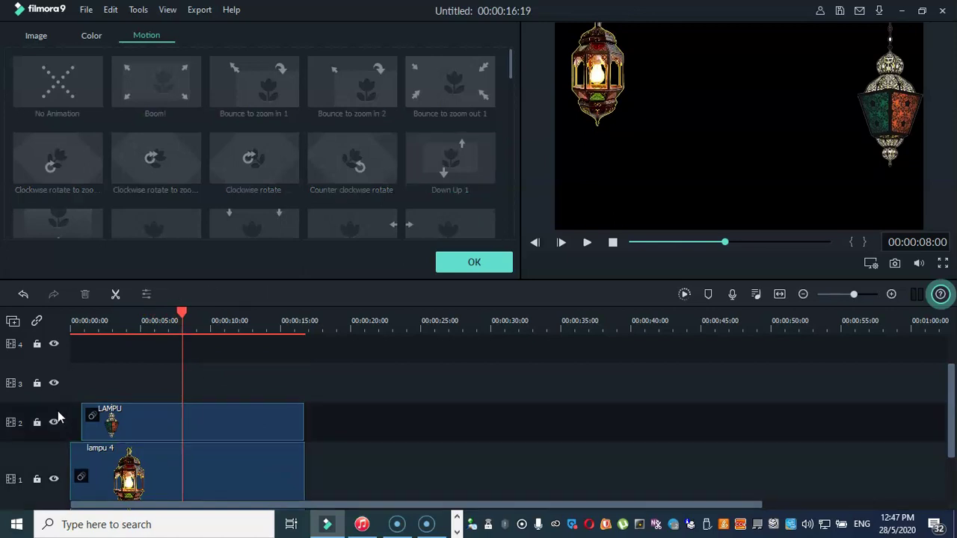
click(218, 428)
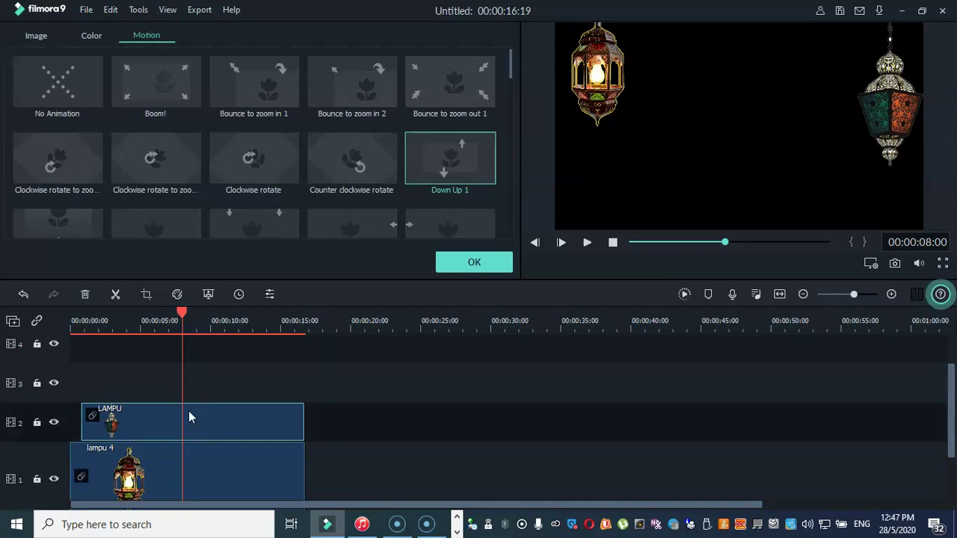
click(116, 294)
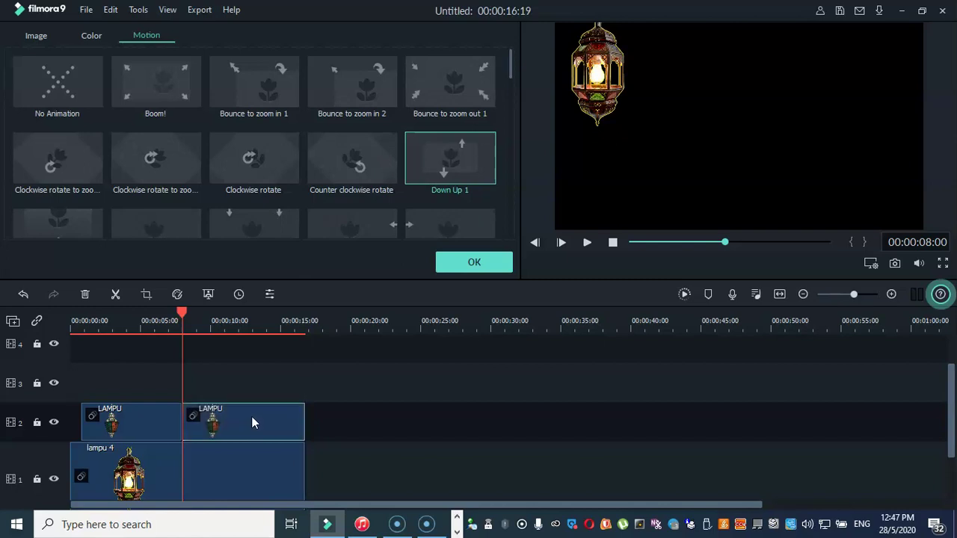
Split the lampu 4 clip on track 1 at 00:00:10:06.
click(181, 317)
drag(180, 317, 72, 317)
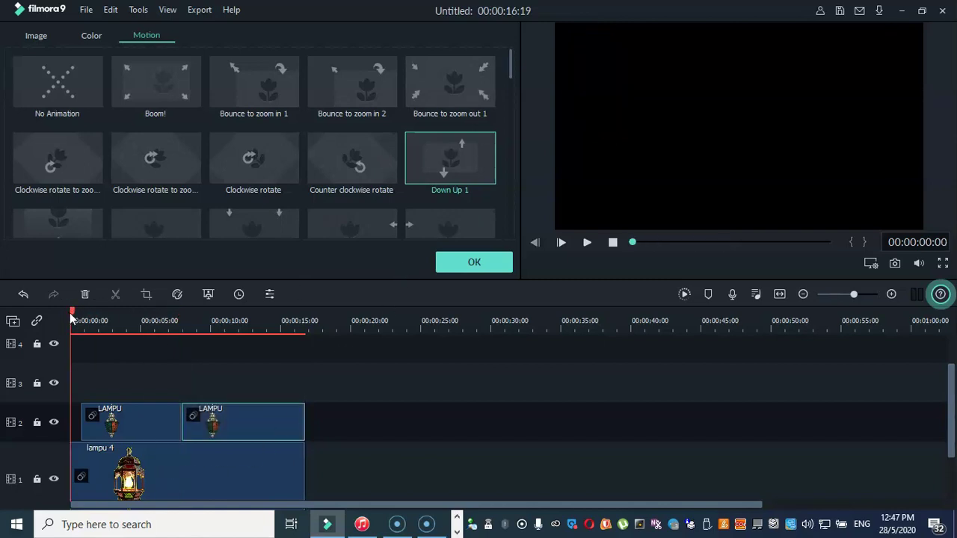
drag(72, 317, 214, 350)
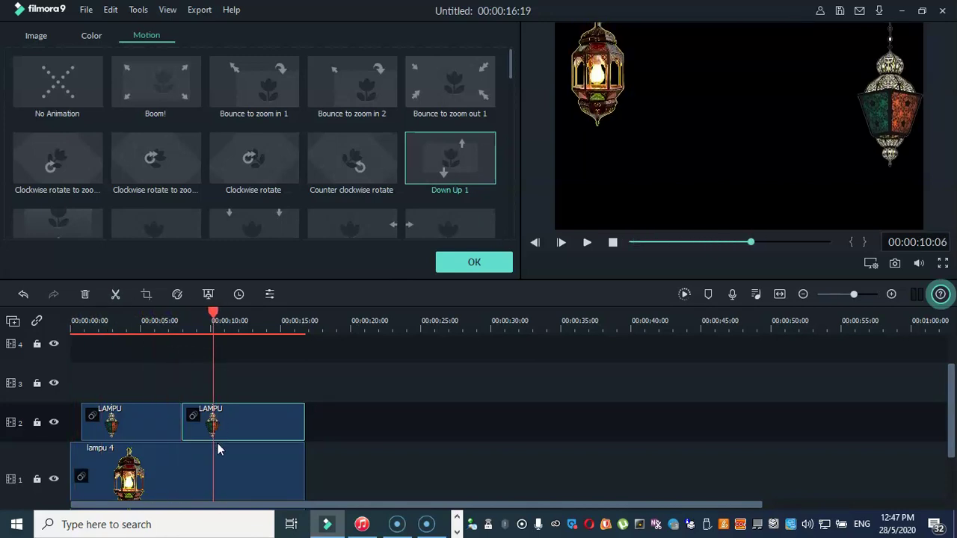
click(54, 461)
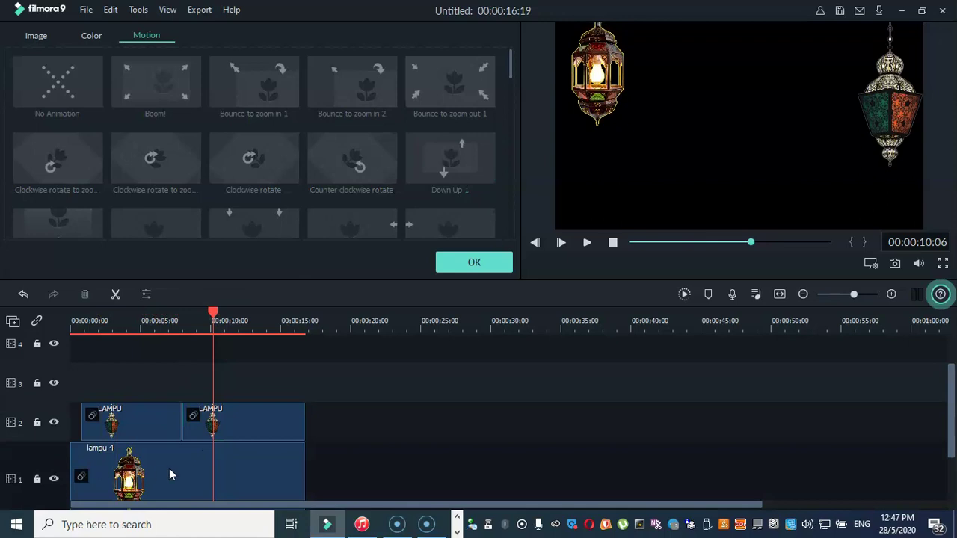
click(250, 476)
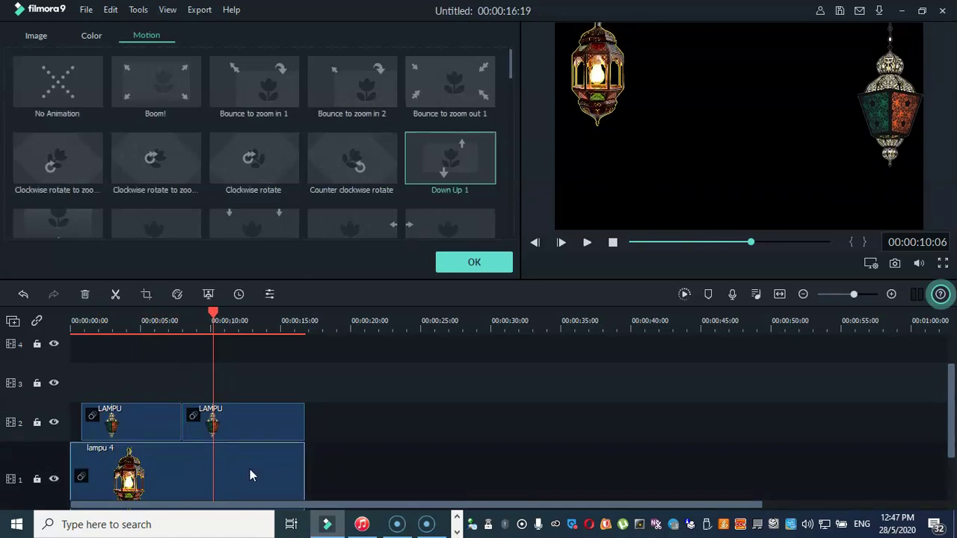
click(116, 294)
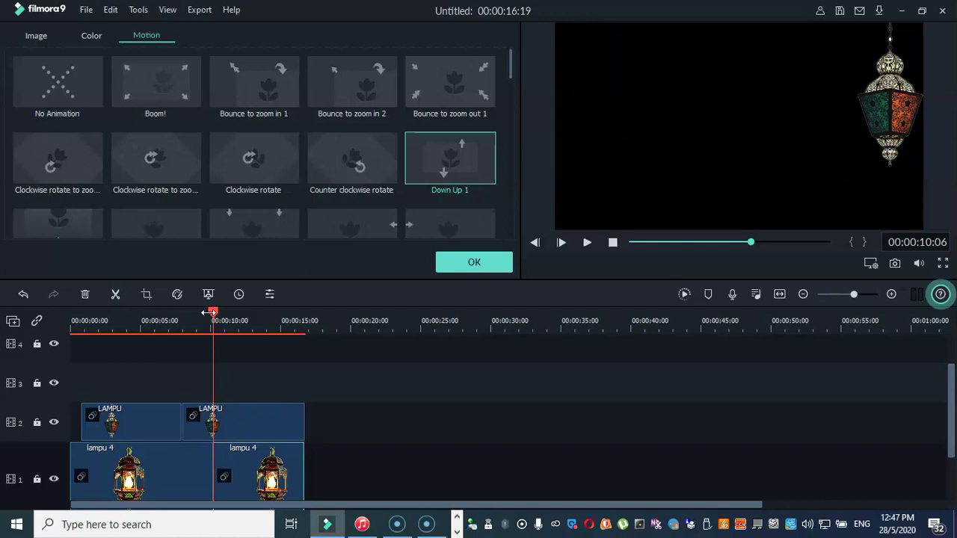
Play the split timeline from the start to about 00:00:16:02, close the motion settings and scrub back to 00:00:05:00.
drag(214, 314, 35, 323)
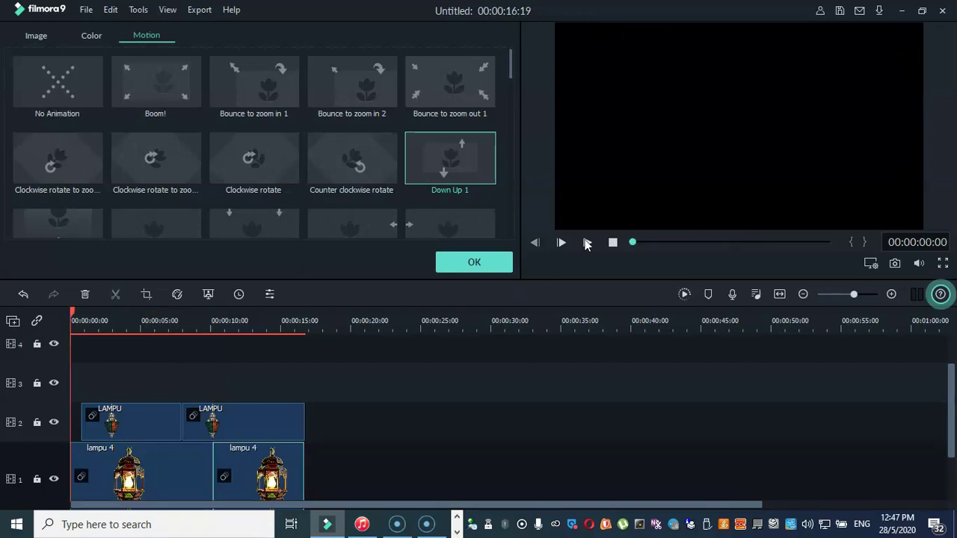
click(586, 243)
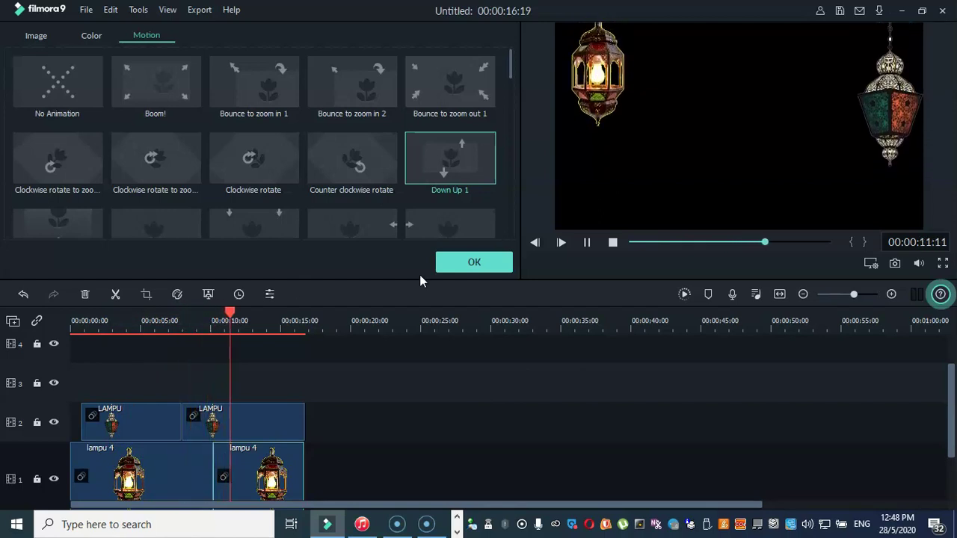
click(491, 263)
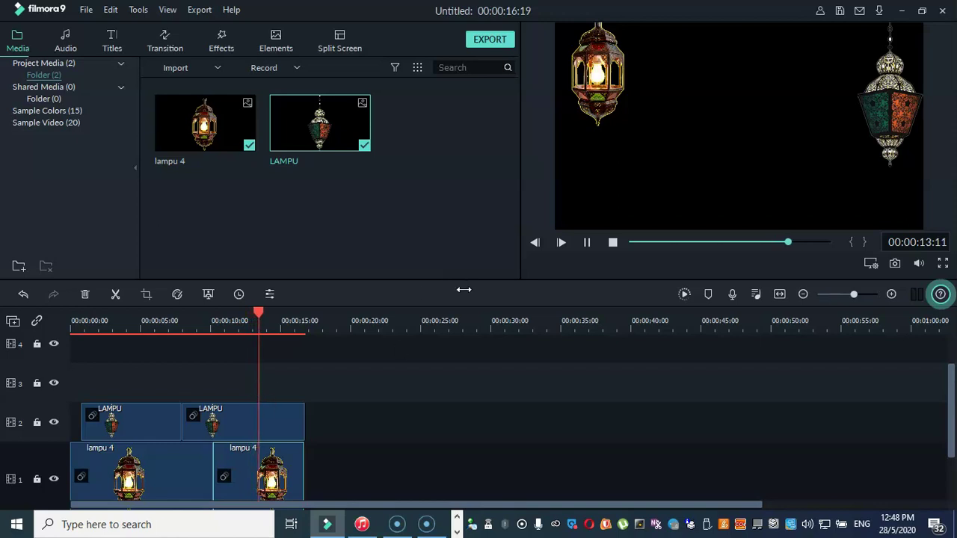
click(587, 244)
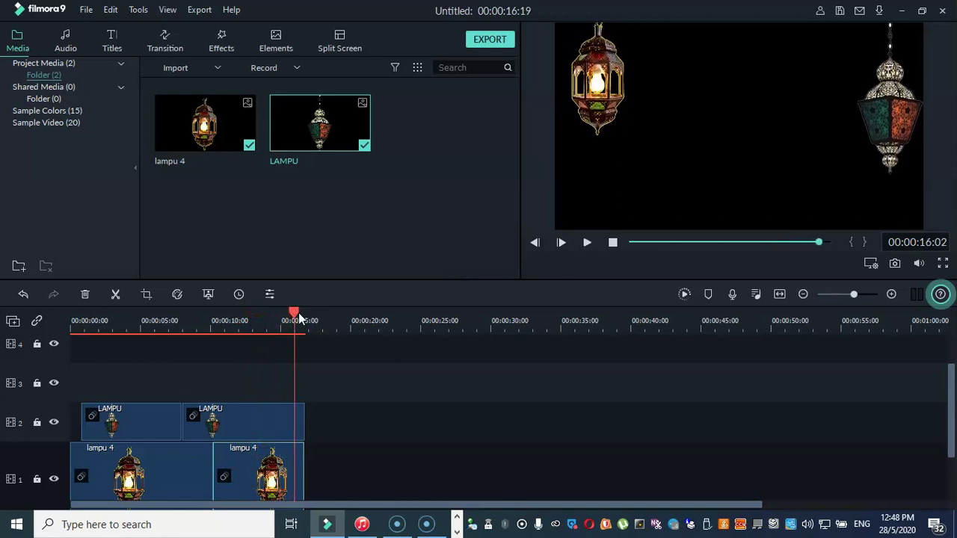
drag(295, 311, 288, 319)
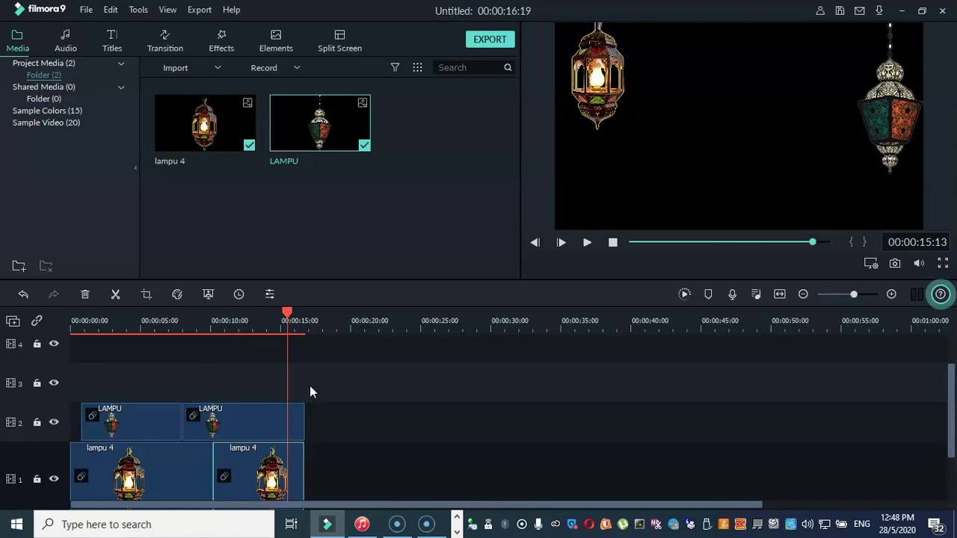
drag(287, 309, 141, 338)
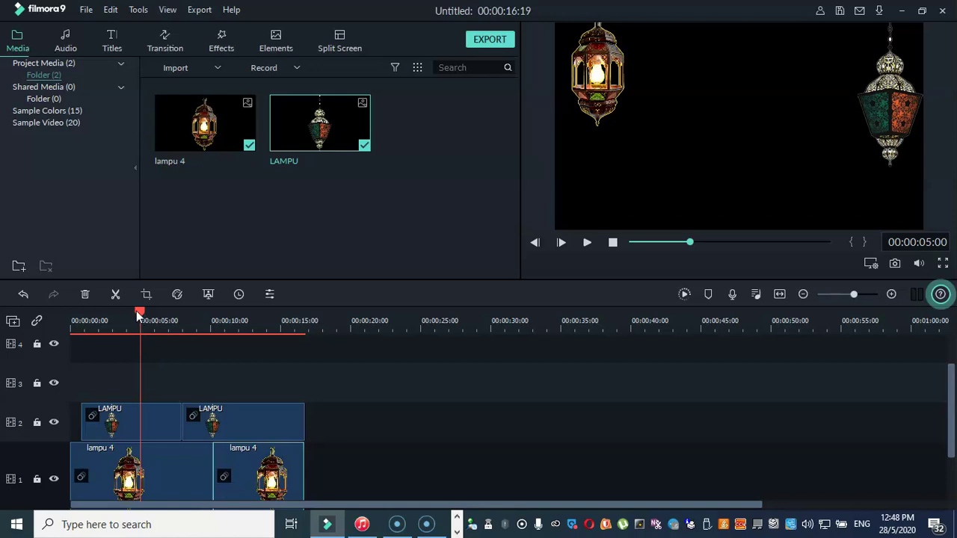
Apply the Flip Down2 motion animation to the second LAMPU clip.
click(163, 433)
click(257, 424)
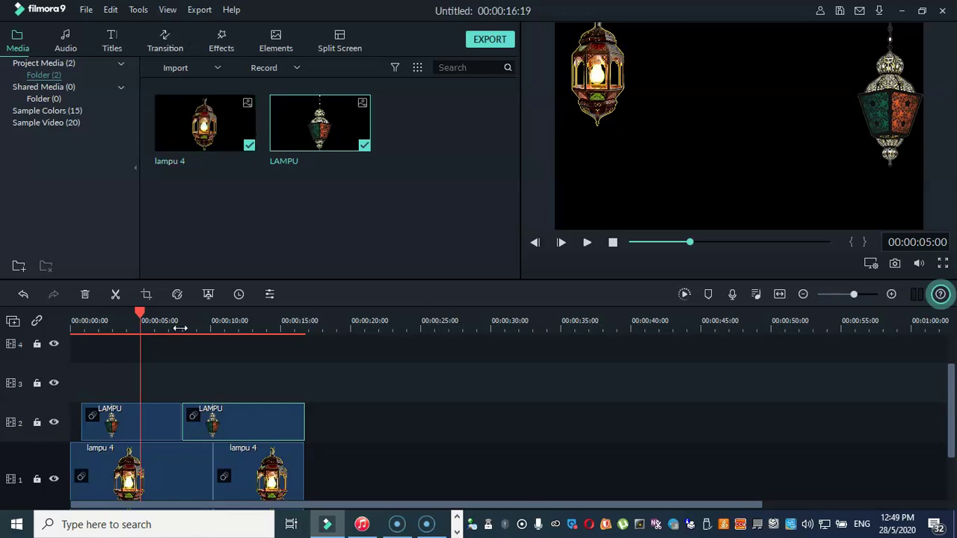
double_click(242, 417)
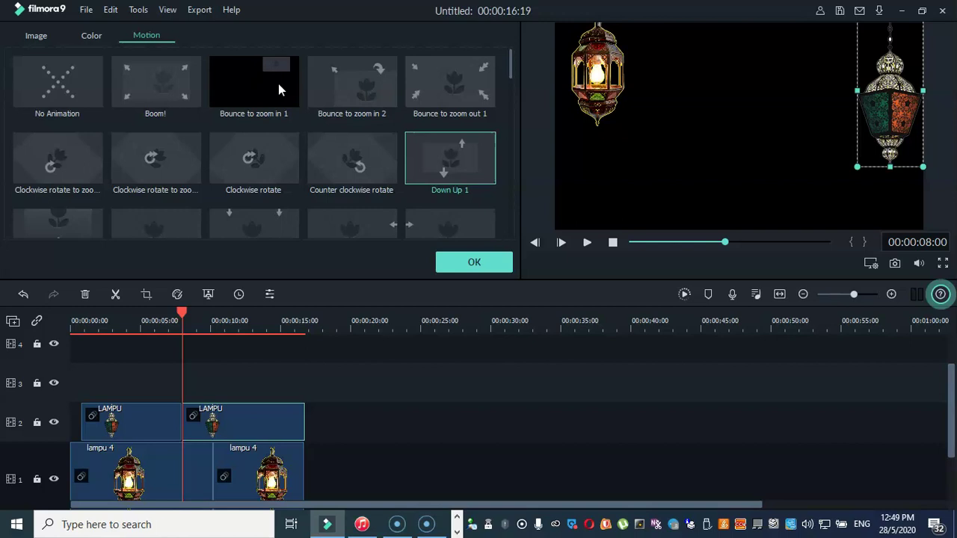
scroll(344, 157, down, 3)
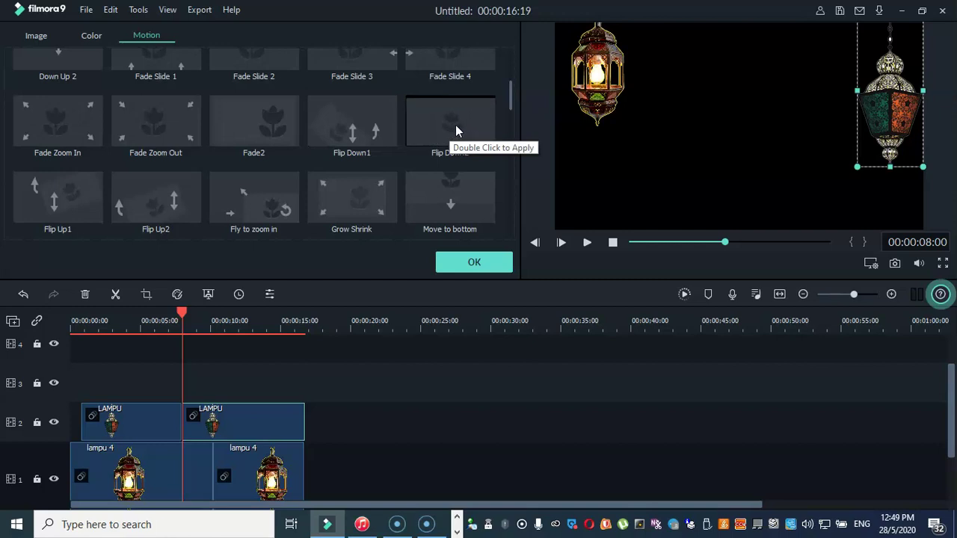
click(260, 414)
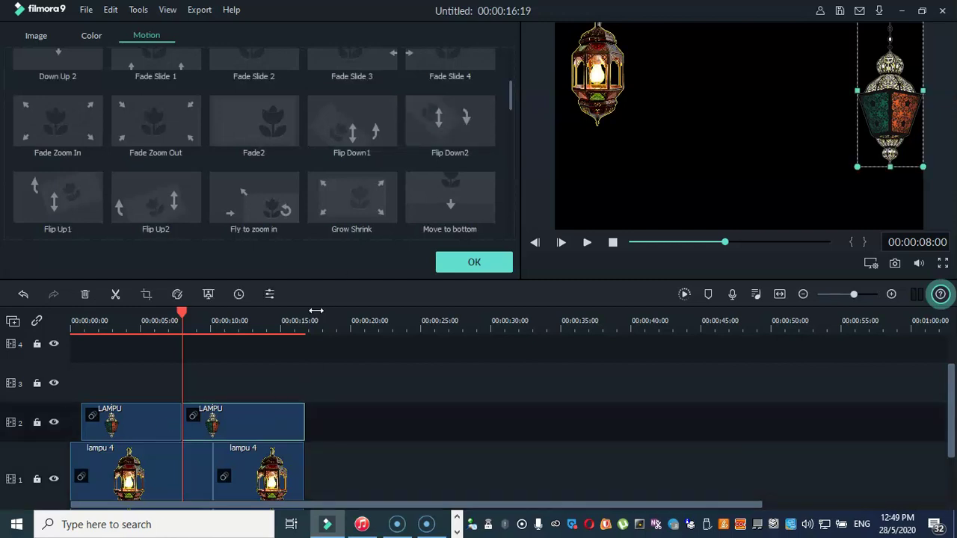
click(462, 133)
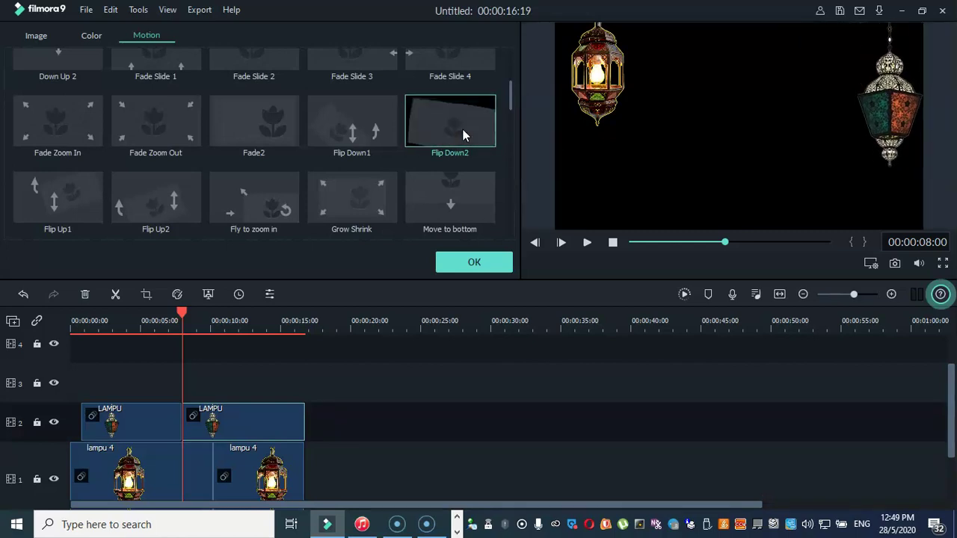
Extend the second LAMPU and lampu 4 clips so both end at about 00:00:23:17.
drag(305, 420, 400, 419)
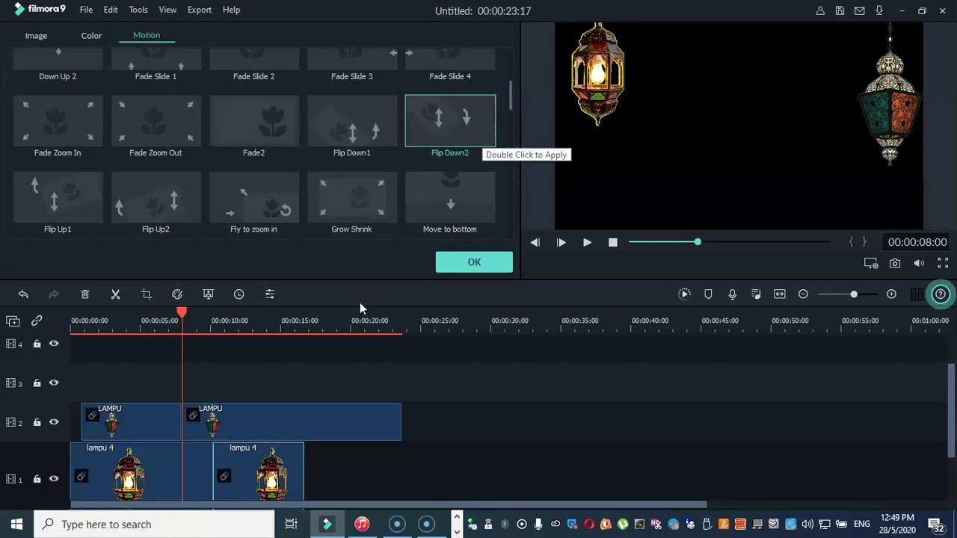
drag(305, 469, 402, 462)
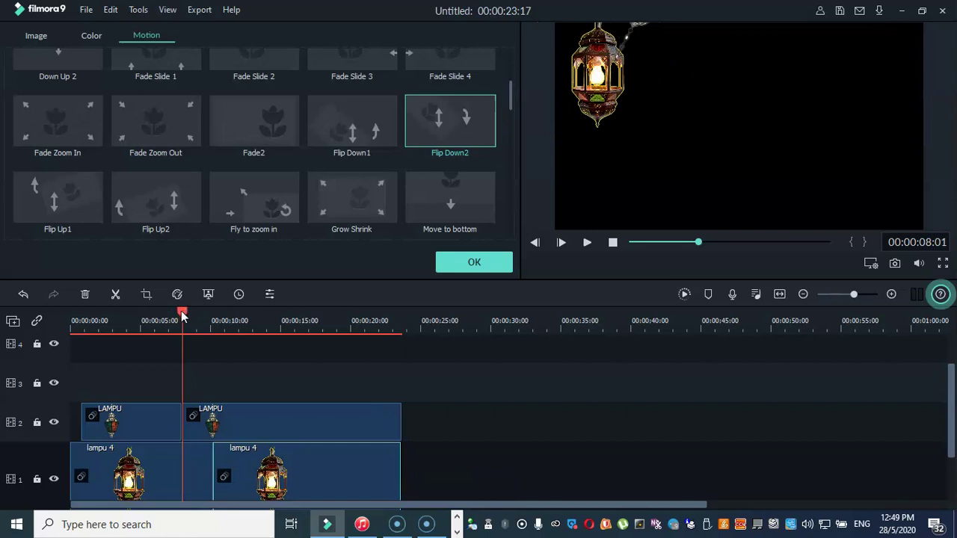
Play the extended timeline from the start to about 00:00:16:01 to check the Flip Down2 motion.
drag(184, 314, 66, 326)
click(587, 243)
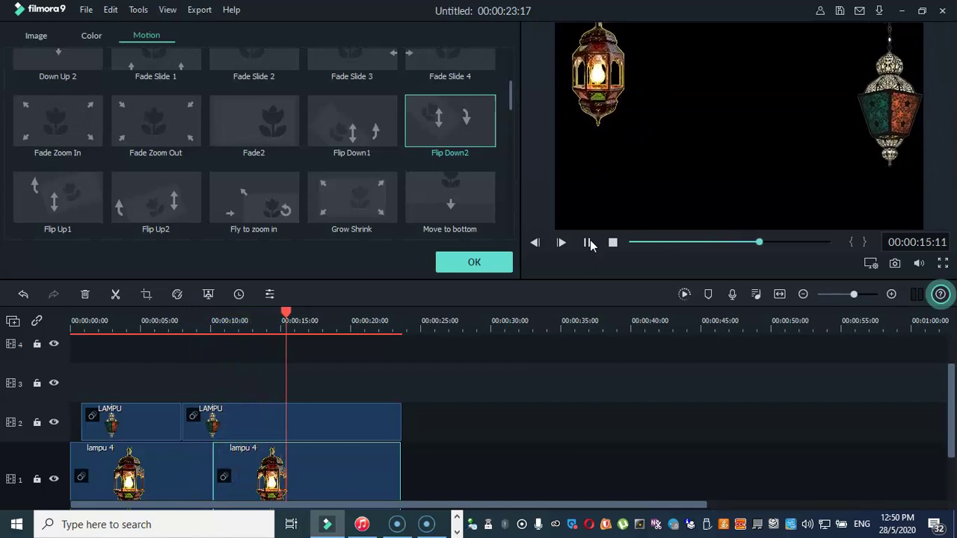
click(588, 243)
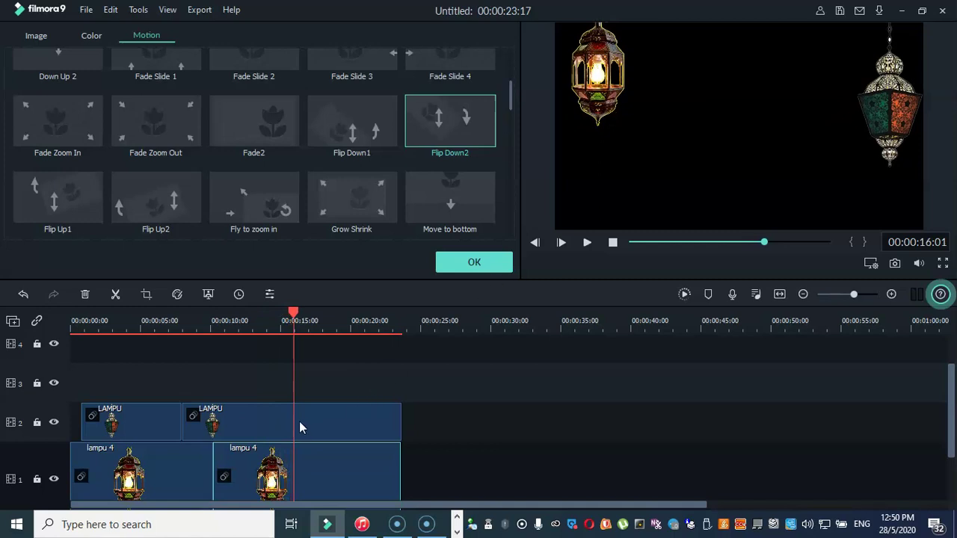
Copy both LAMPU clips on track 2.
scroll(301, 423, up, 1)
scroll(304, 428, down, 3)
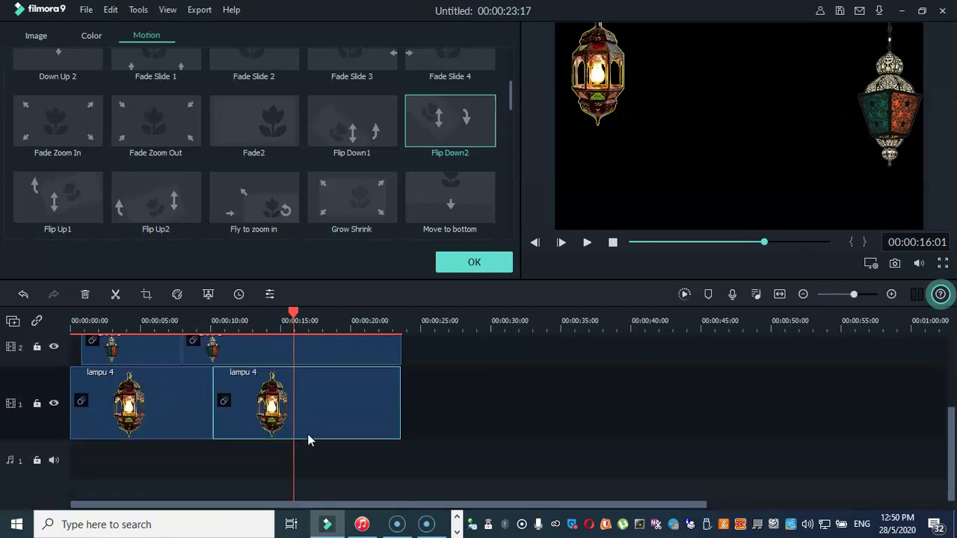
scroll(308, 436, up, 3)
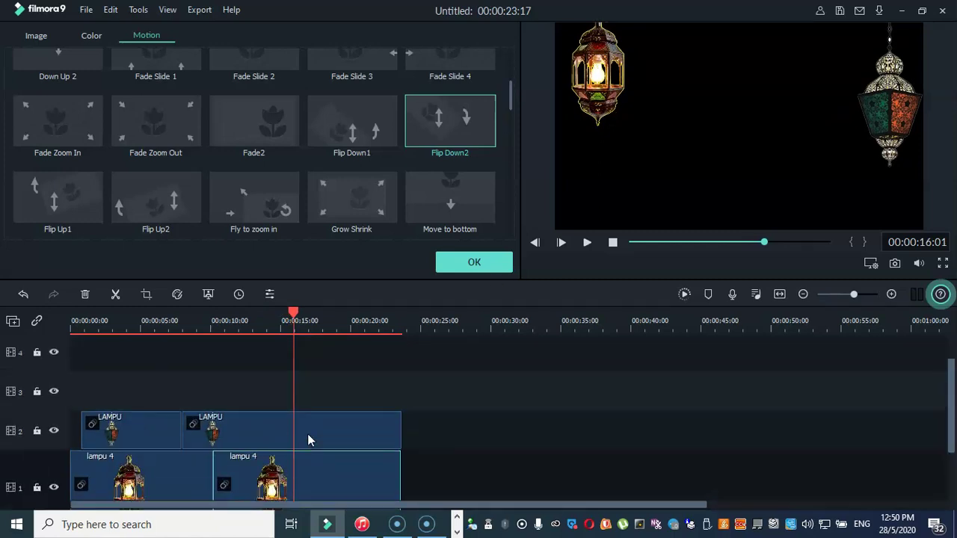
click(148, 431)
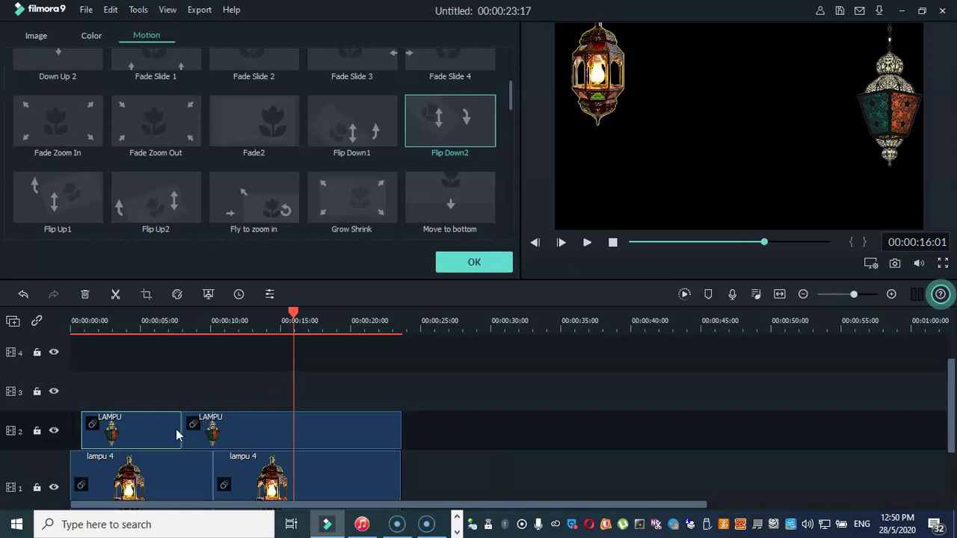
click(256, 429)
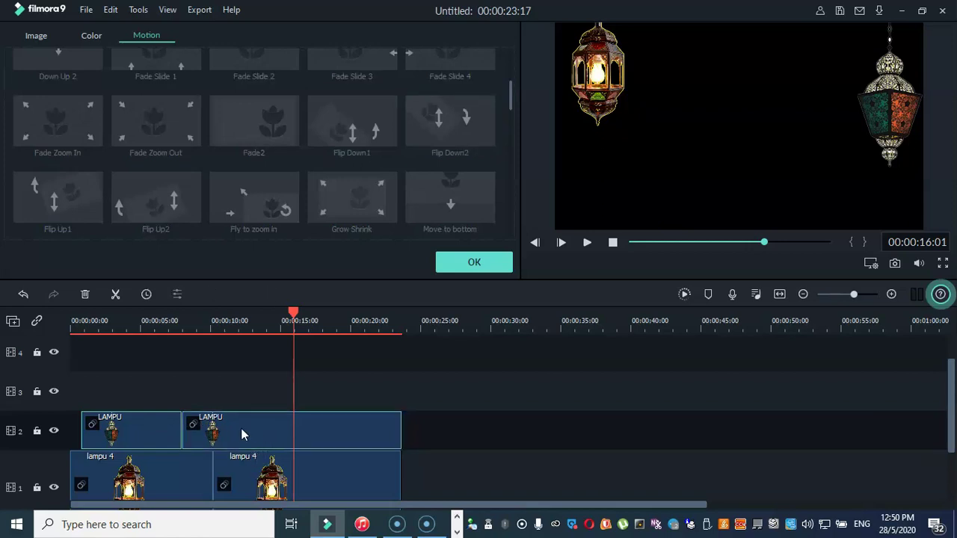
right_click(237, 428)
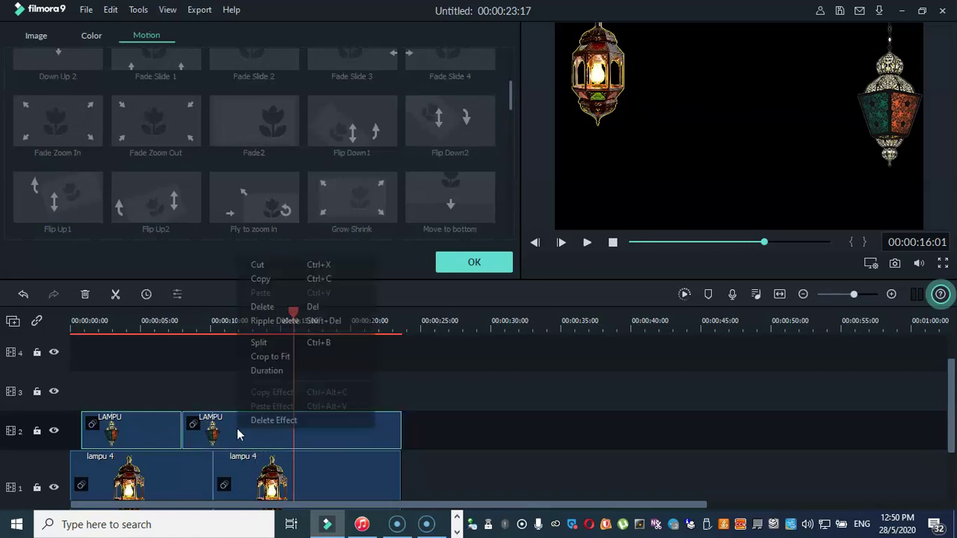
click(278, 278)
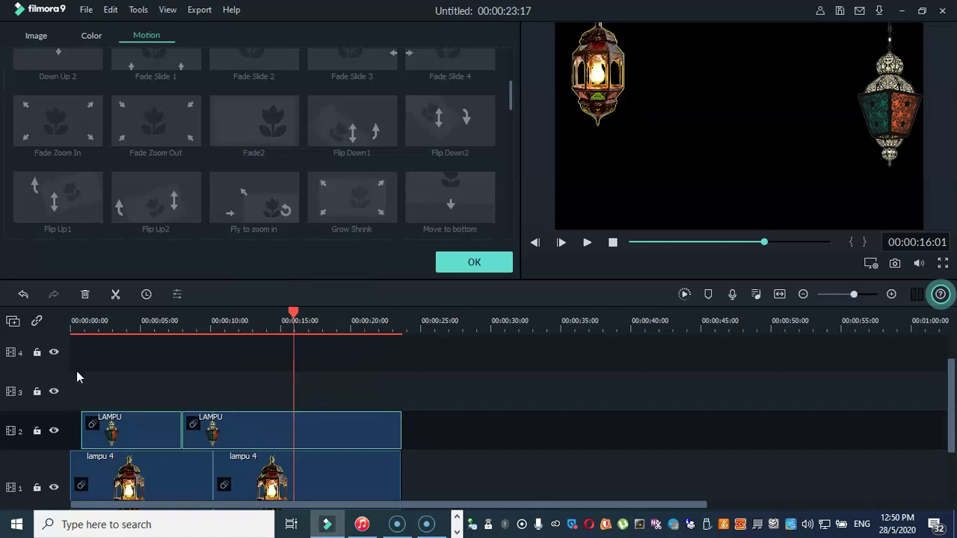
Paste the copied LAMPU clips onto track 3 and move the pair to start at about 3 seconds.
click(112, 386)
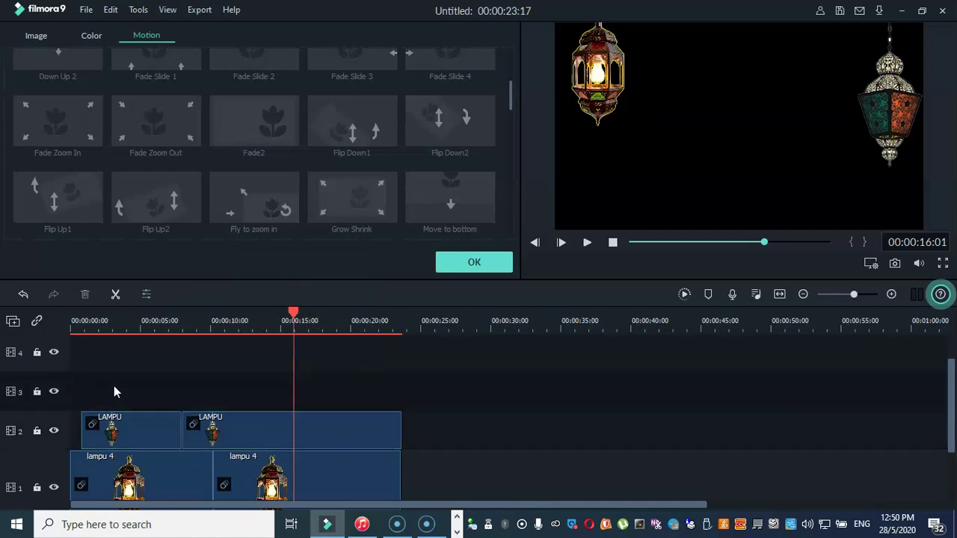
drag(295, 317, 408, 341)
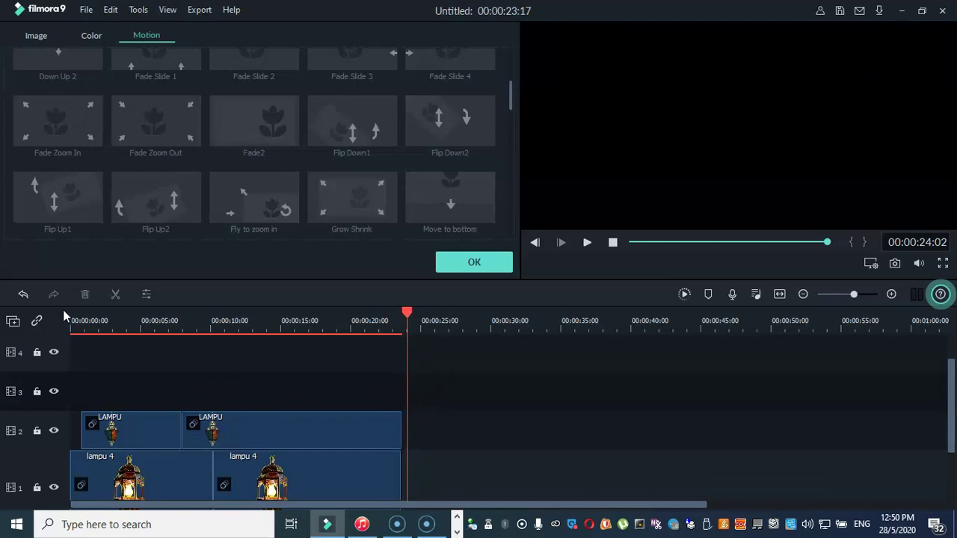
right_click(501, 379)
click(534, 245)
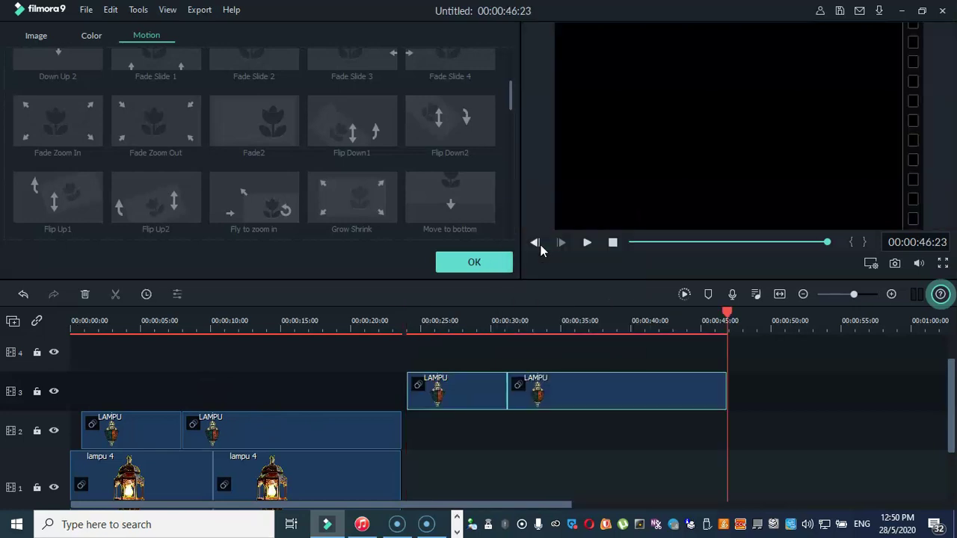
drag(484, 392, 200, 398)
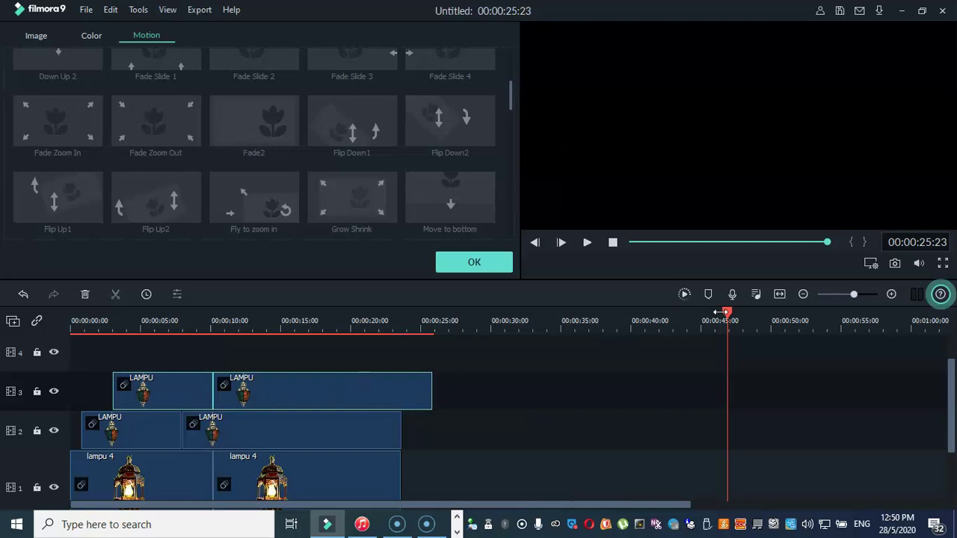
At 00:00:06:04, move the first LAMPU copy on track 3 to the left of the original lantern and enlarge it.
drag(718, 312, 555, 329)
mouse_move(853, 294)
mouse_down()
mouse_move(837, 294)
mouse_move(851, 299)
mouse_up()
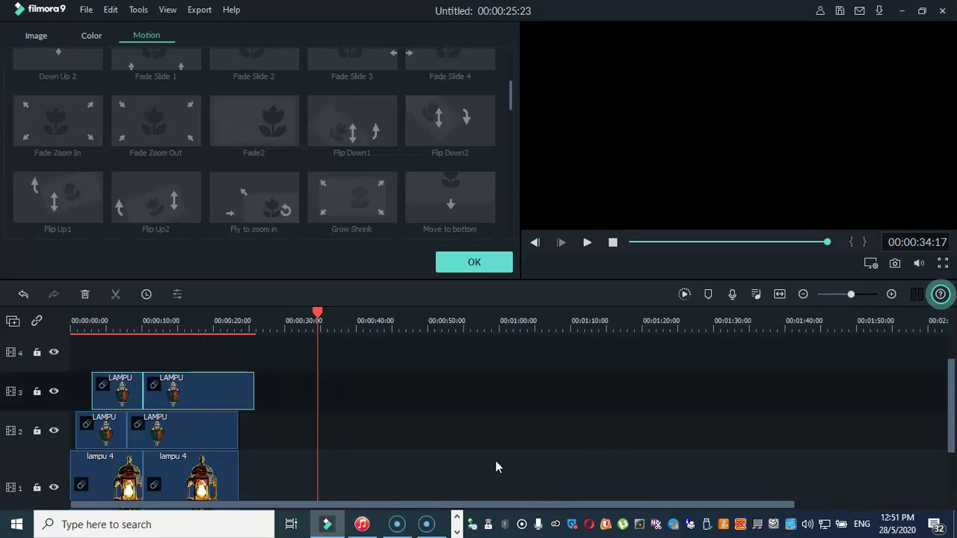
click(113, 323)
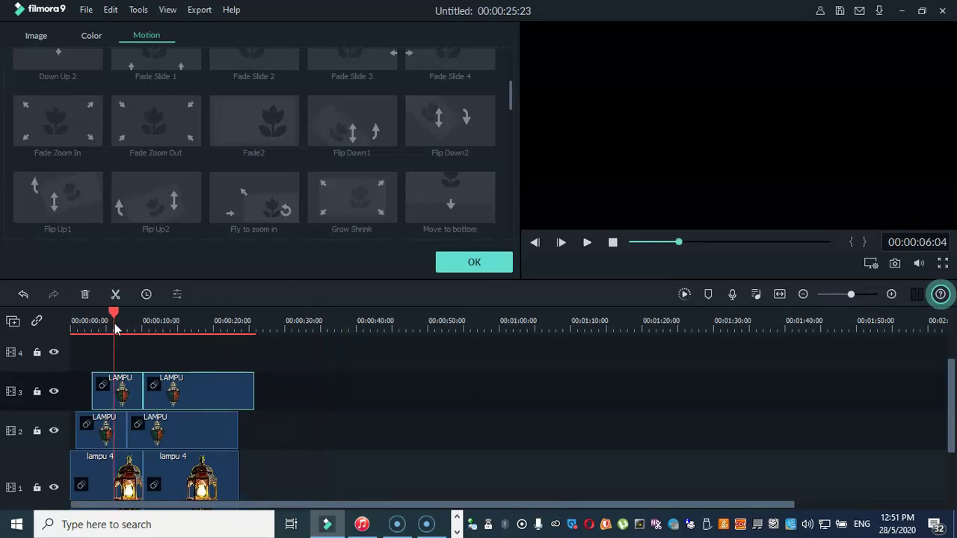
drag(849, 89, 843, 137)
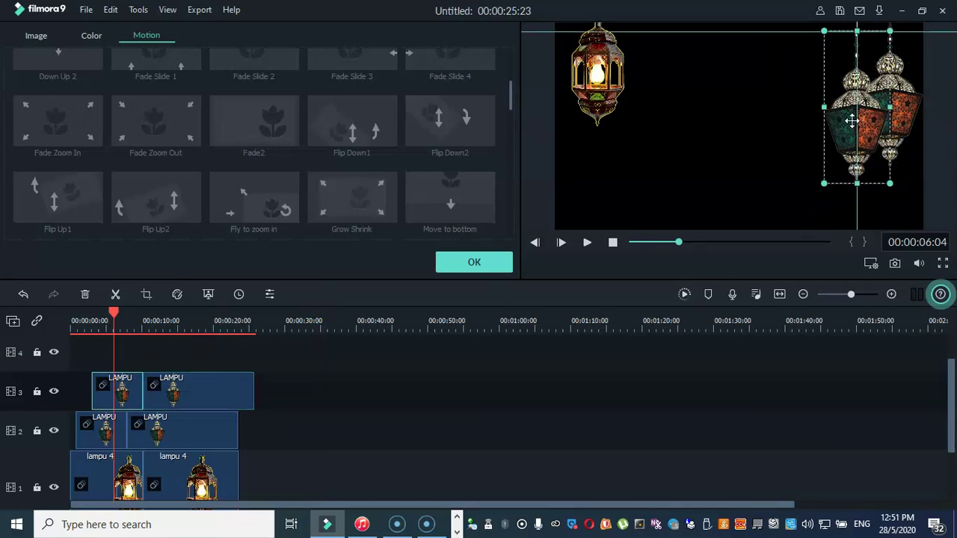
click(852, 121)
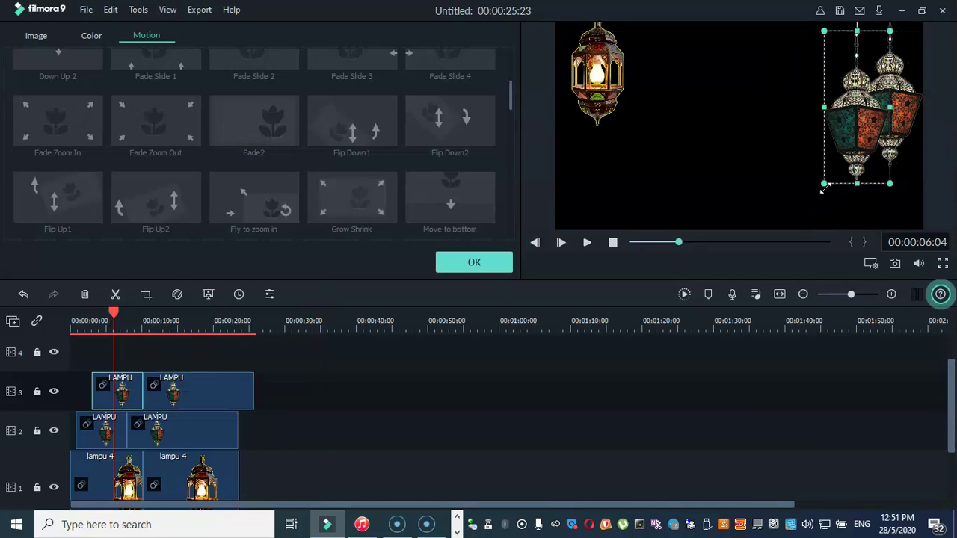
drag(824, 183, 815, 207)
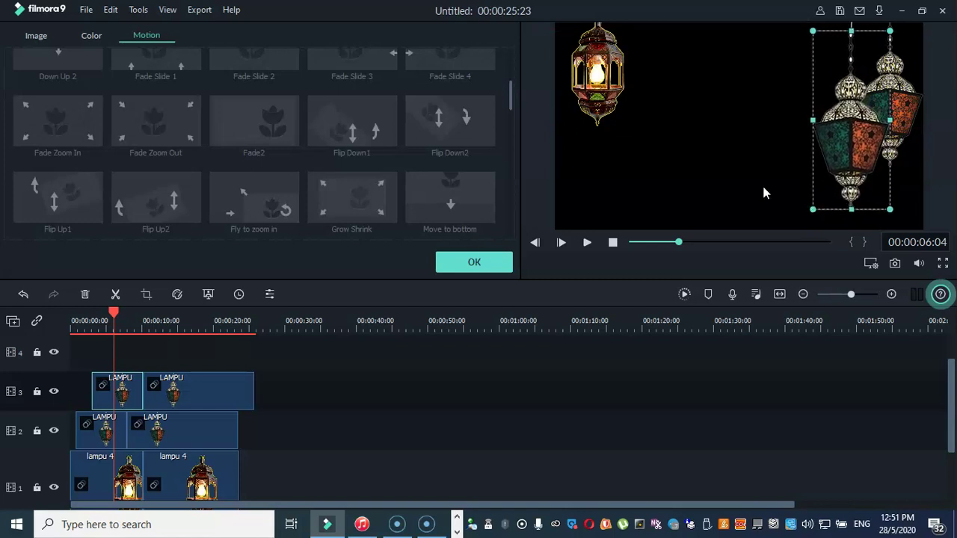
At 00:00:18:20, place the second LAMPU copy on track 3 directly below the original lantern and shrink it.
click(204, 320)
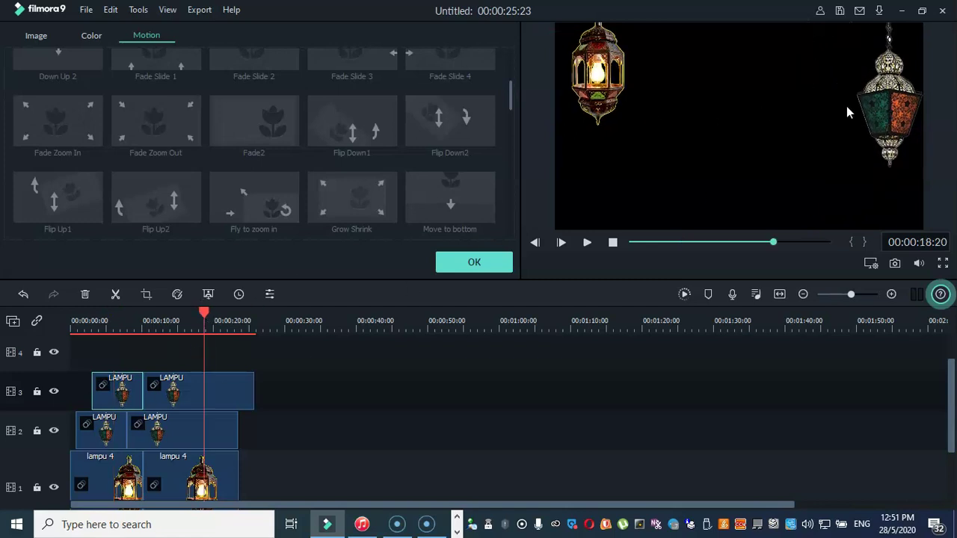
click(891, 109)
drag(898, 119, 898, 177)
drag(910, 223, 890, 193)
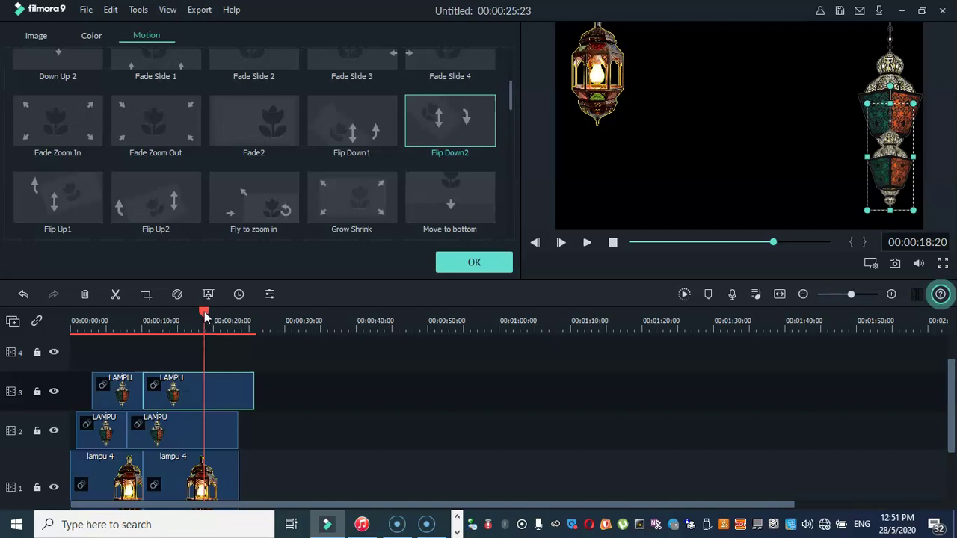
Return the playhead to the start and copy both lampu 4 clips on track 1.
drag(204, 314, 54, 340)
drag(267, 481, 198, 410)
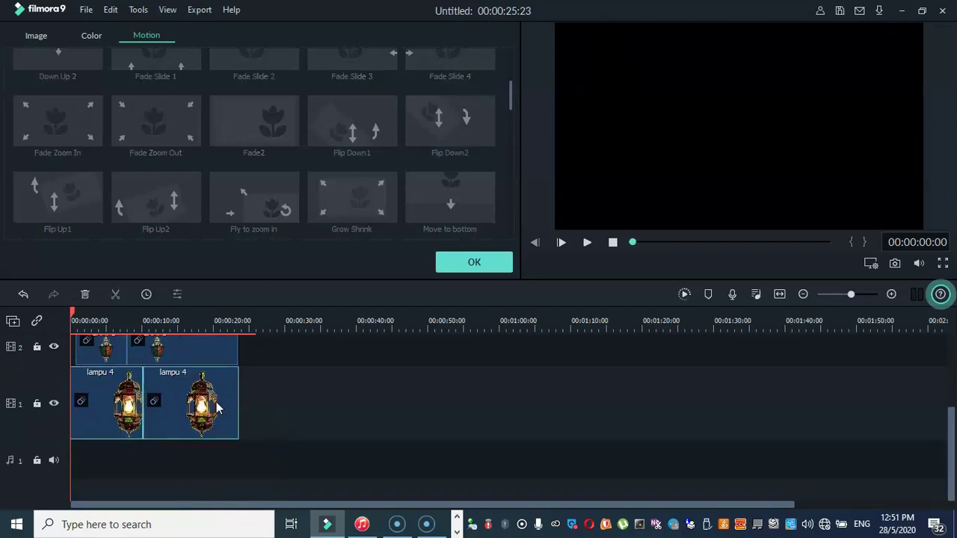
right_click(216, 401)
click(259, 258)
Paste the two copied lampu 4 clips at the start of track 4.
scroll(308, 460, up, 3)
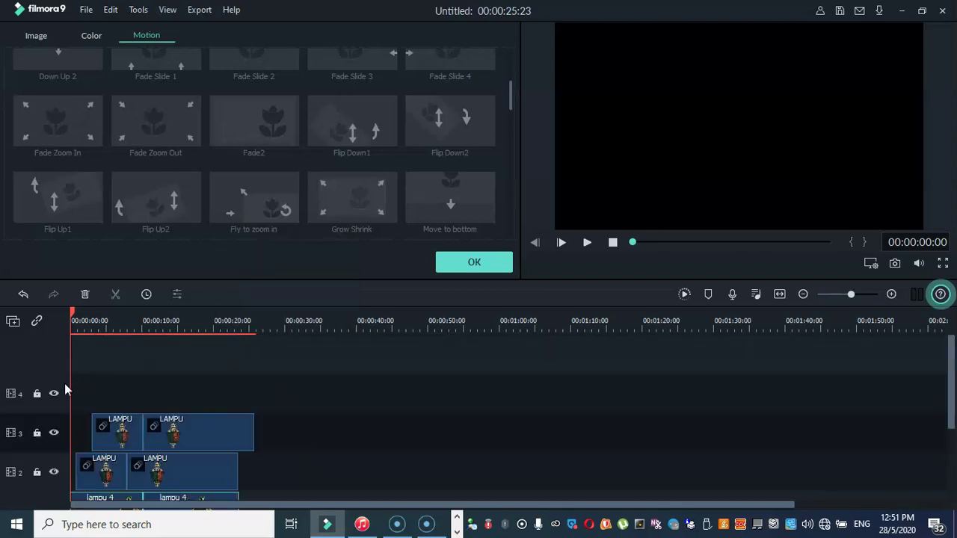
click(178, 390)
drag(74, 316, 66, 317)
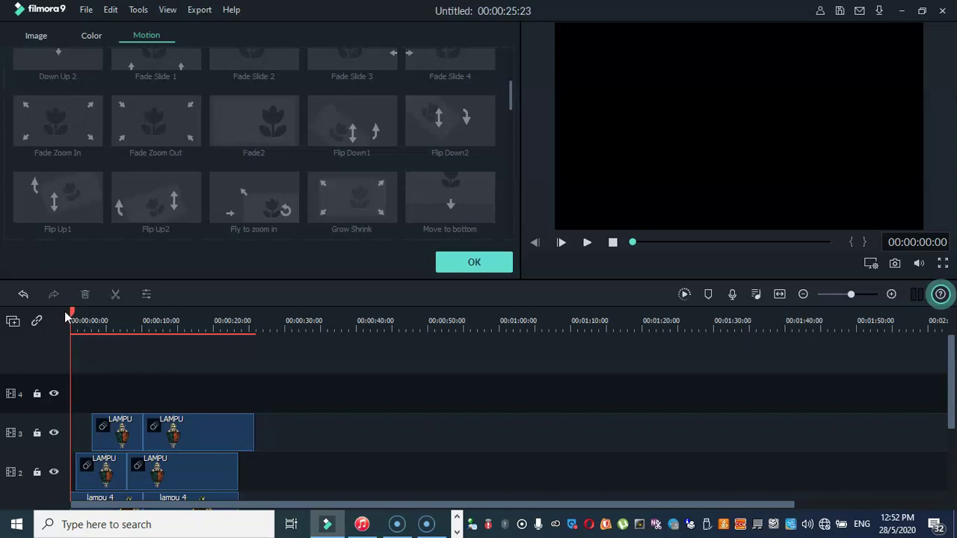
right_click(100, 386)
click(164, 255)
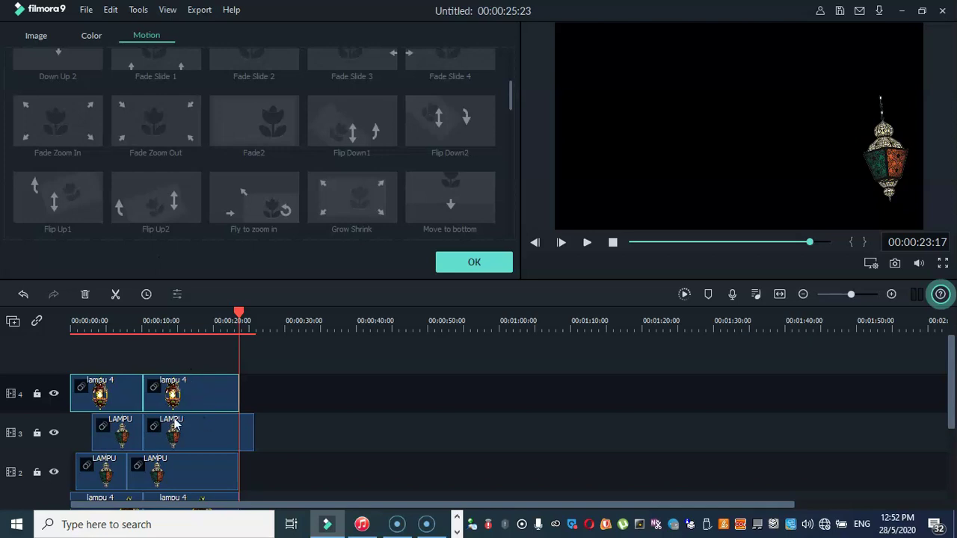
At 00:00:05:09, move the first lampu 4 copy on track 4 to the right of the original lantern and enlarge it.
drag(238, 311, 109, 319)
drag(602, 90, 643, 99)
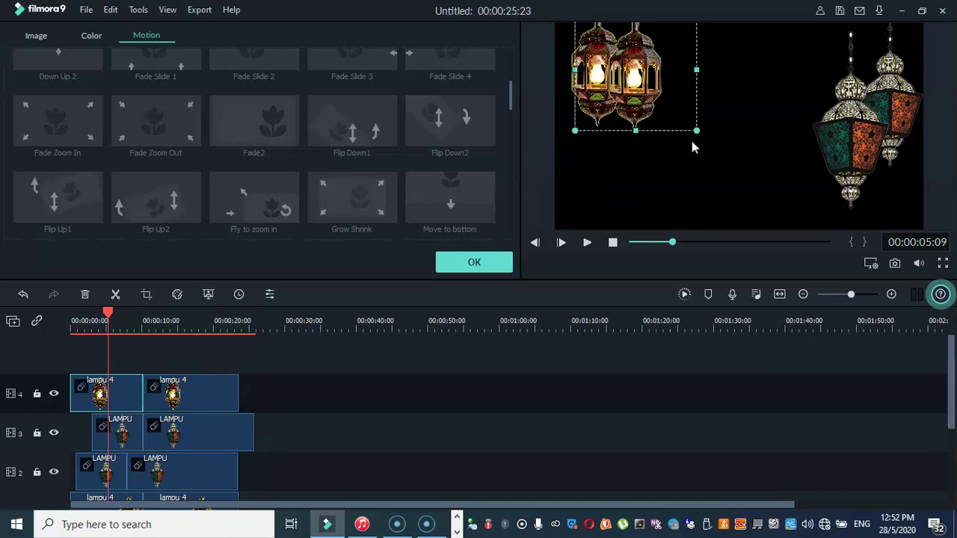
drag(698, 132, 727, 161)
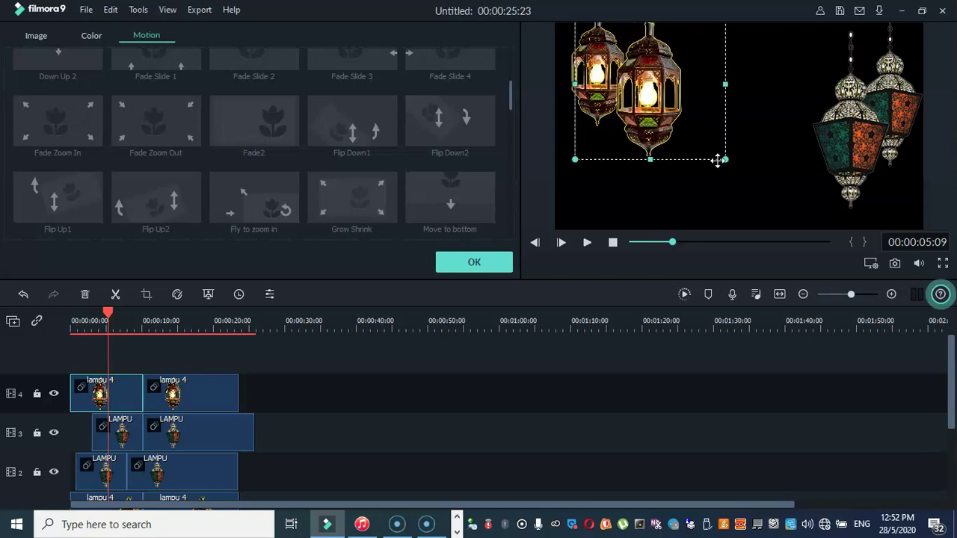
drag(666, 126, 658, 117)
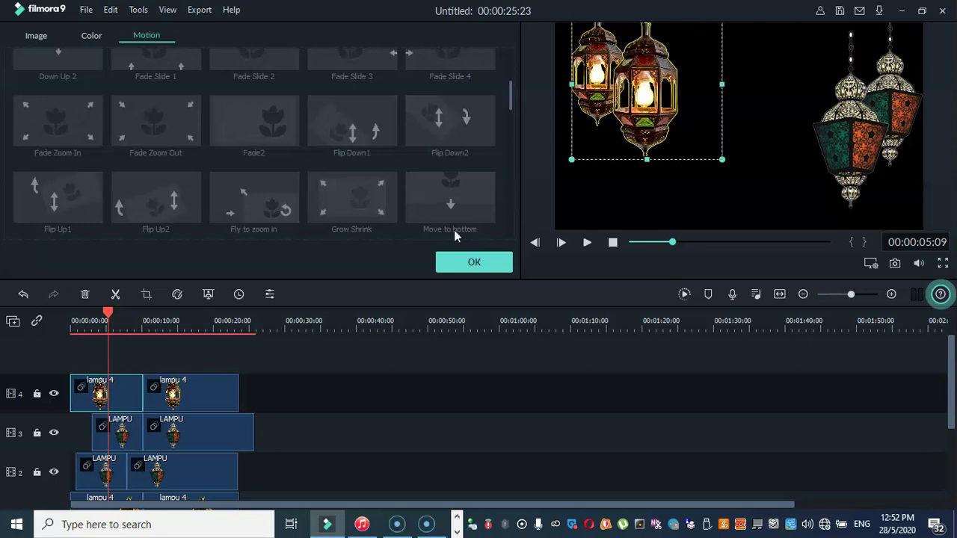
At 00:00:17:11, shrink the second lampu 4 copy on track 4 and place it just below and left of the original lantern.
click(194, 326)
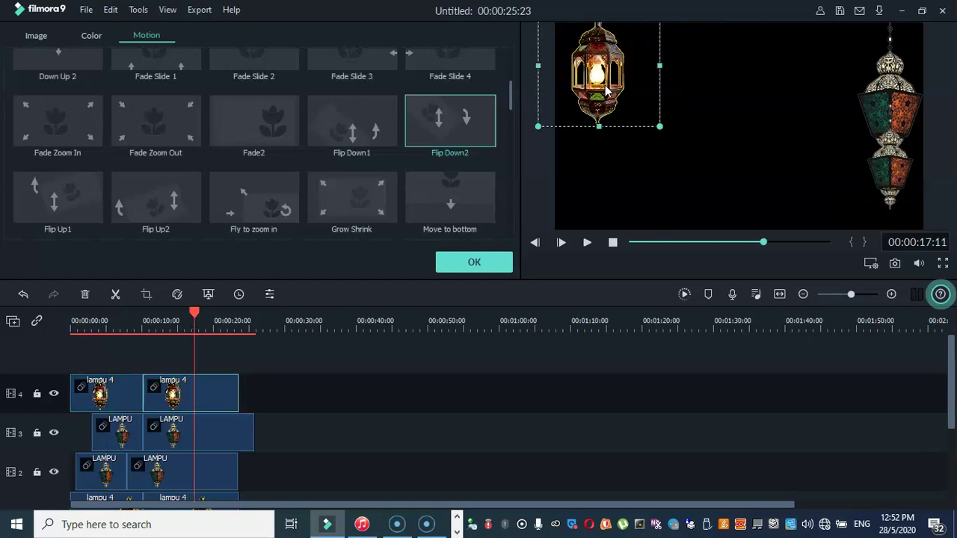
drag(656, 125, 634, 100)
drag(584, 59, 570, 156)
click(388, 360)
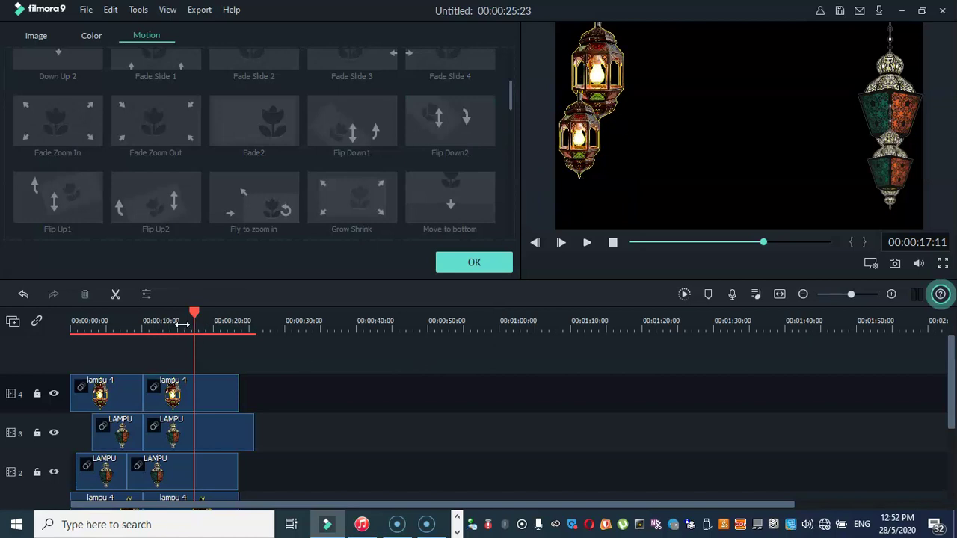
Play the timeline from the start to 00:00:20:00 to check the four lanterns' motion.
drag(194, 317, 38, 331)
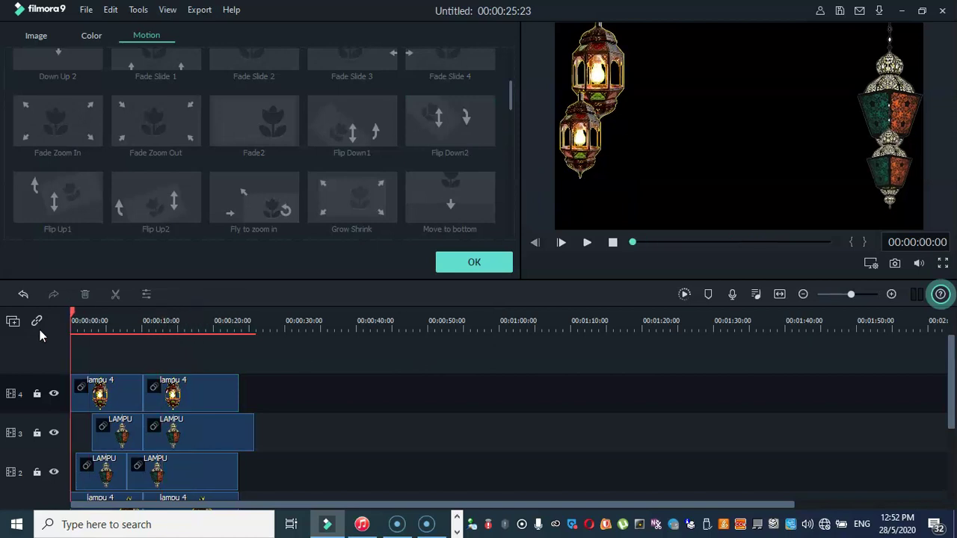
click(588, 243)
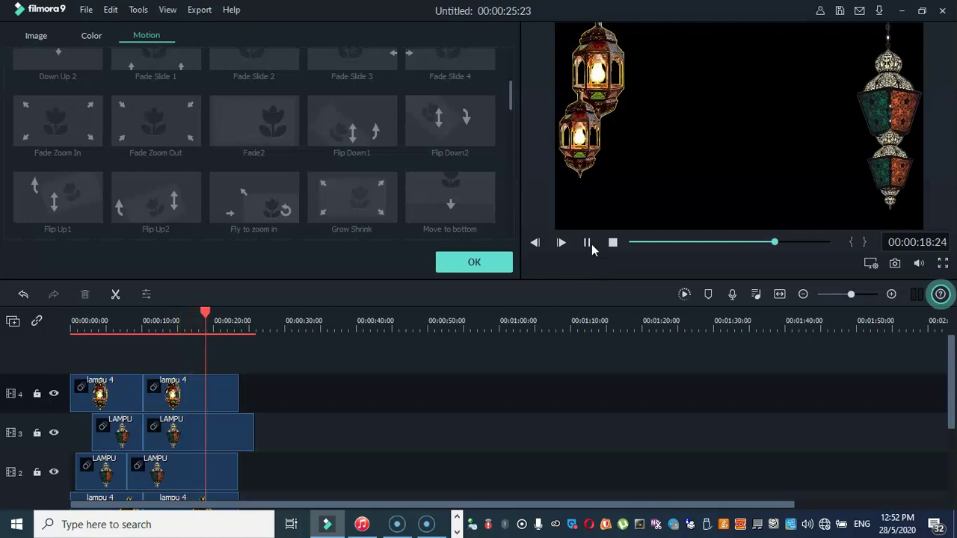
click(586, 243)
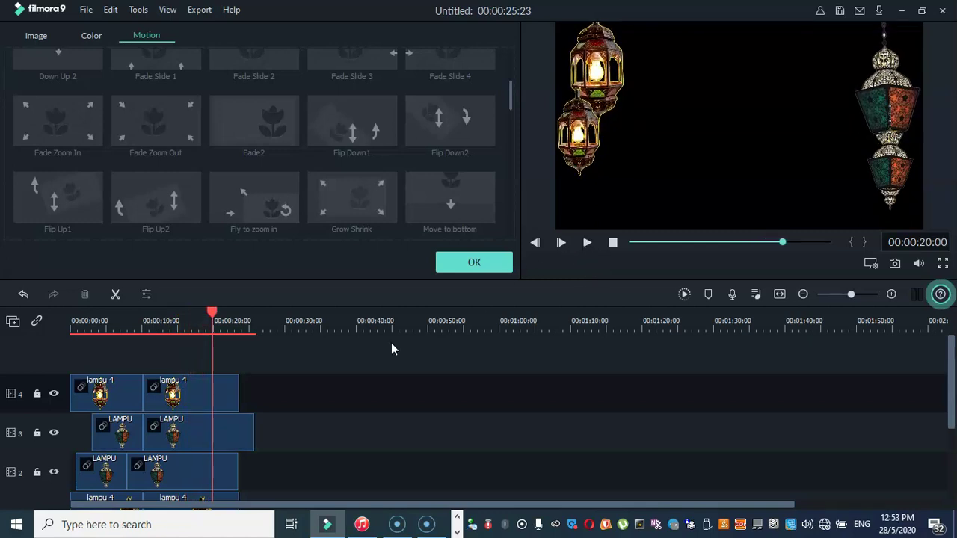
Shorten the first lampu 4 clip on track 4 to about 7 seconds and move the second clip up against it.
click(131, 394)
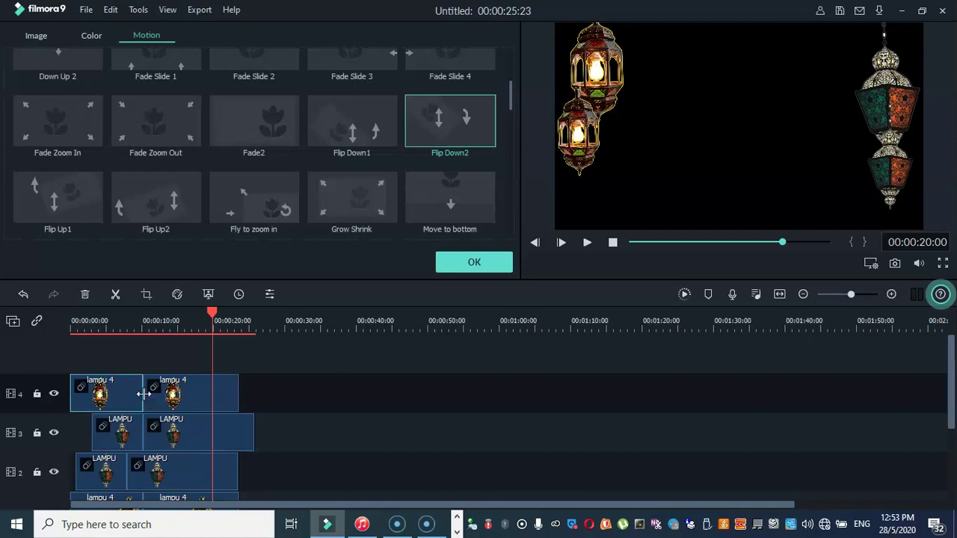
drag(143, 392, 117, 393)
drag(190, 394, 174, 401)
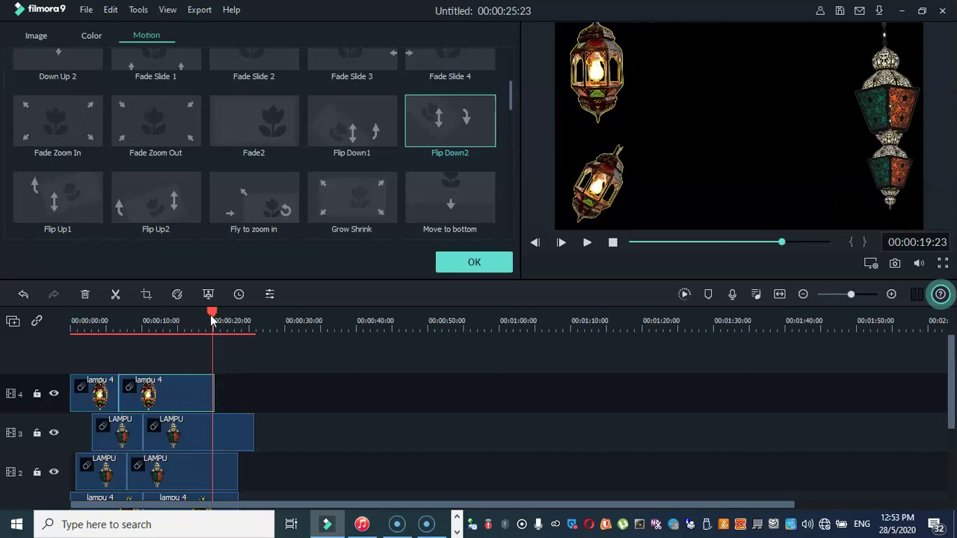
Trim the end of the second lampu 4 clip on track 4 and shift both clips to start at about 7 seconds.
drag(214, 318, 308, 329)
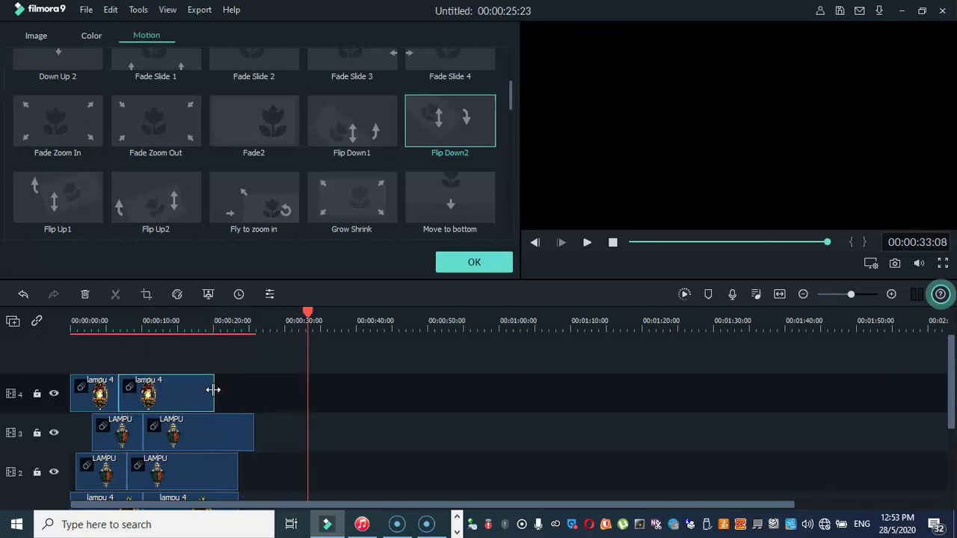
drag(214, 391, 172, 390)
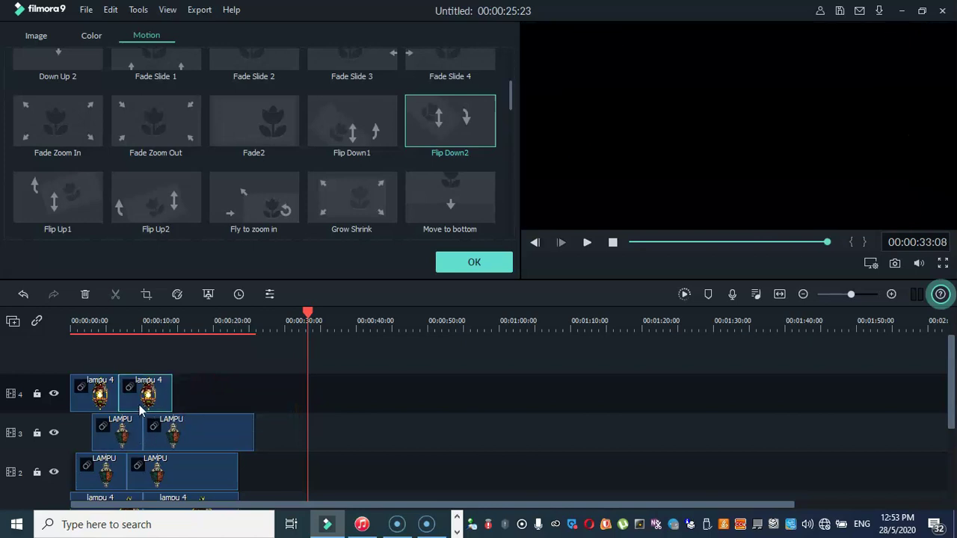
drag(121, 385, 174, 394)
Trim the second LAMPU clip on track 3 and extend the second lampu 4 clip on track 4 so both end at 00:00:23:17.
scroll(314, 433, down, 3)
click(241, 388)
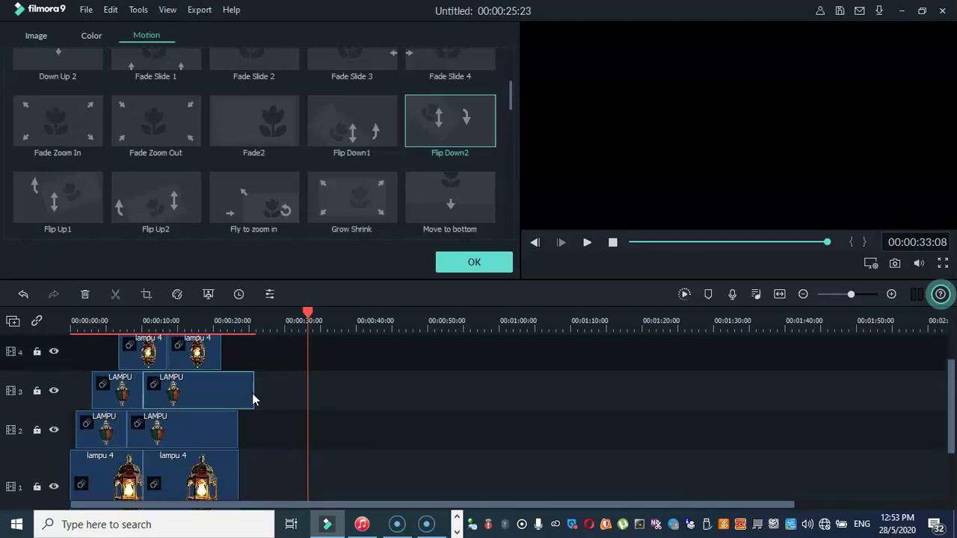
drag(252, 393, 238, 400)
scroll(291, 367, up, 1)
click(219, 401)
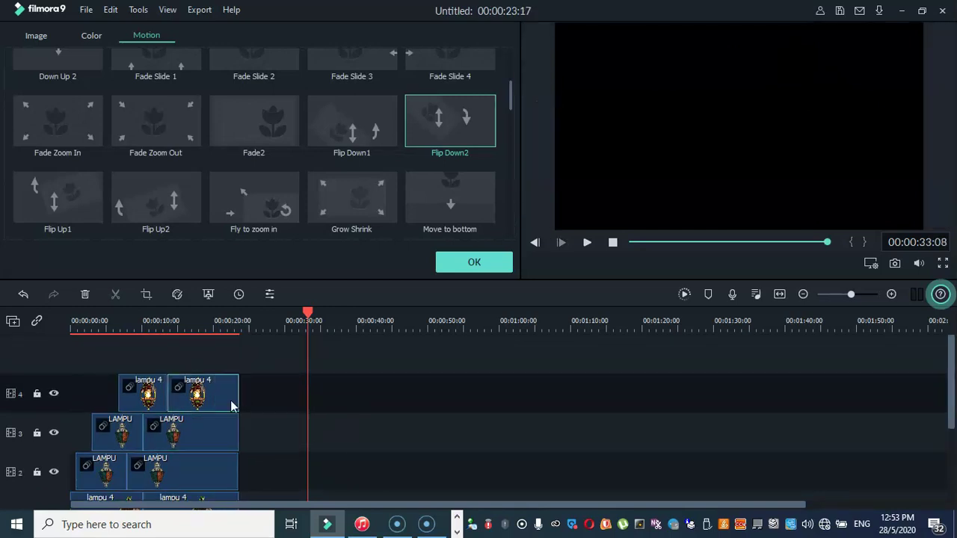
Play the whole timeline from the start to check the staggered lantern motion, returning the playhead to the beginning.
scroll(265, 432, down, 3)
scroll(265, 433, up, 1)
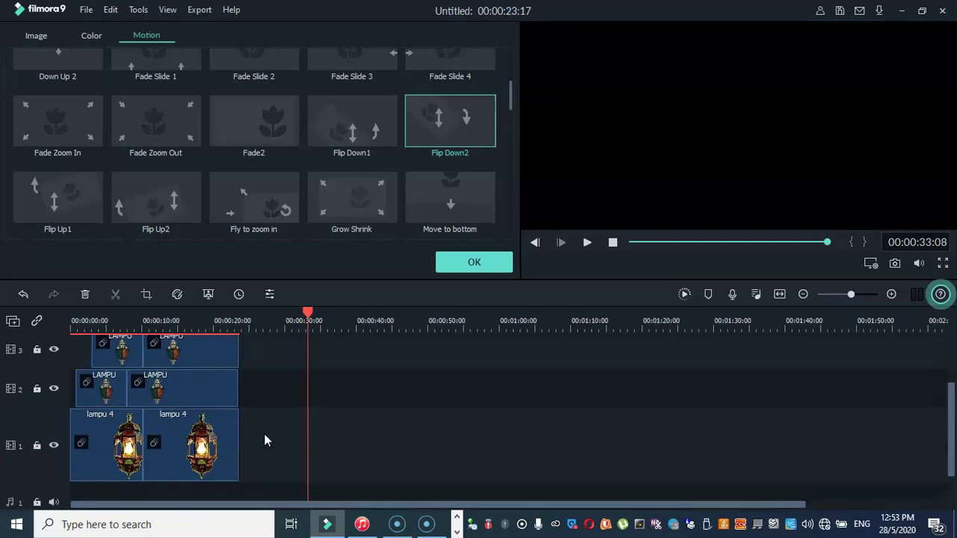
scroll(257, 423, up, 2)
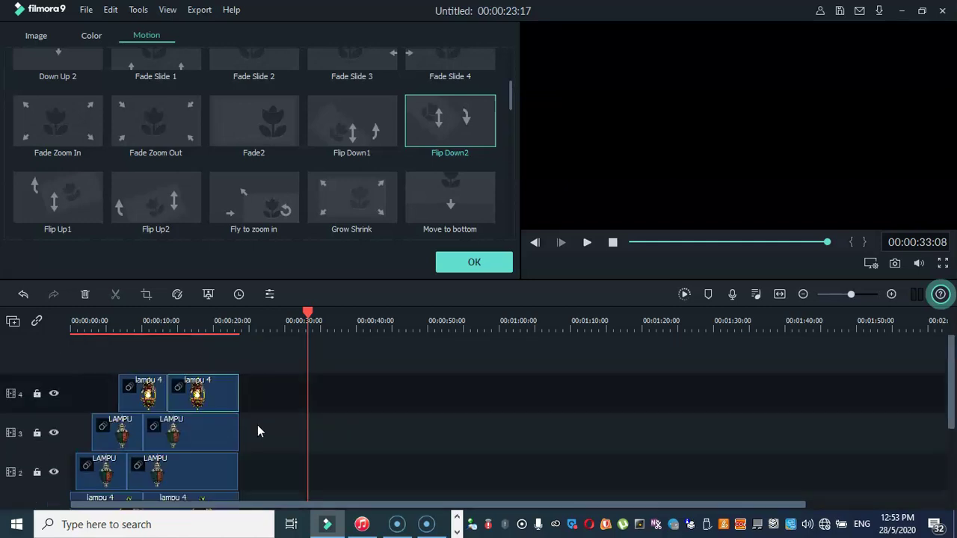
drag(307, 312, 39, 343)
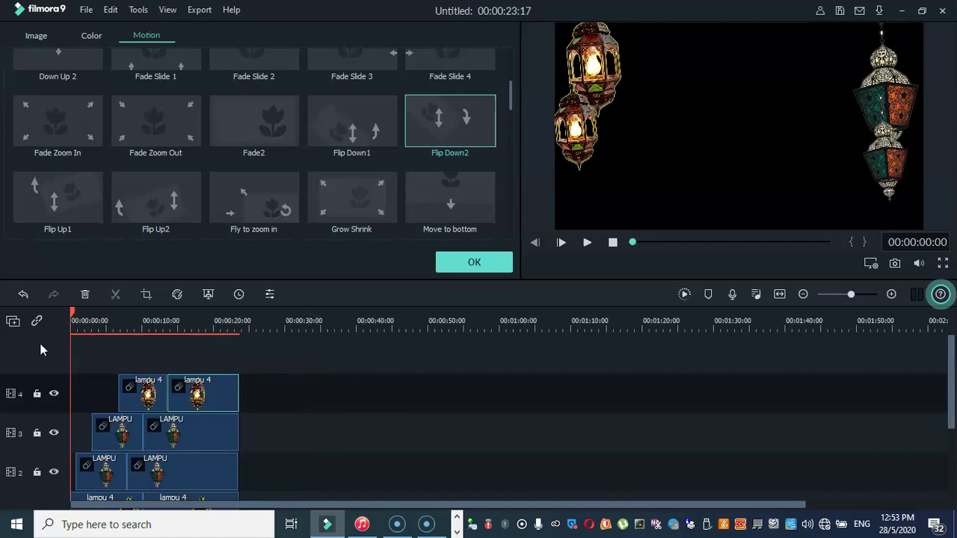
click(586, 244)
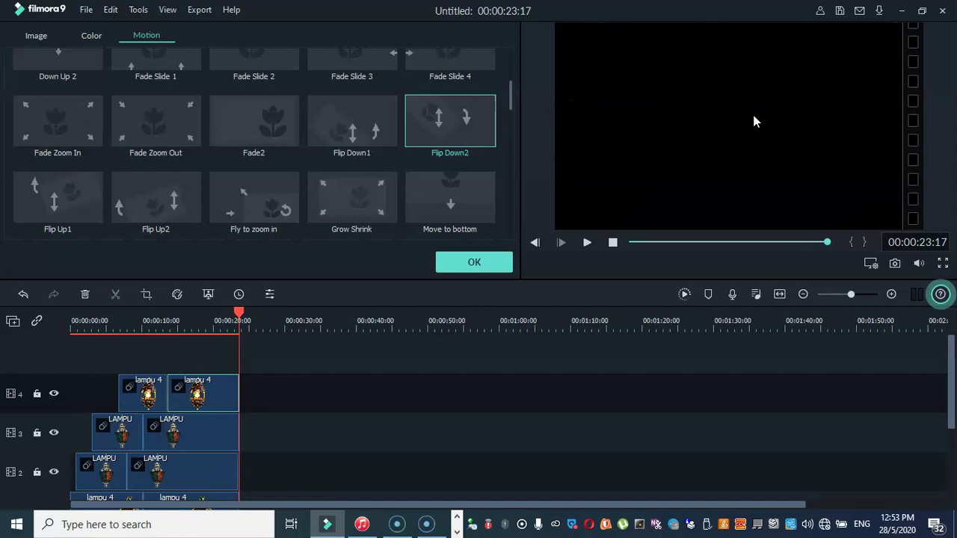
click(241, 318)
drag(241, 317, 59, 344)
Examine the clip timing on all four tracks, scrubbing the preview between 00:00:11:21 and 00:00:22:03.
scroll(302, 387, down, 3)
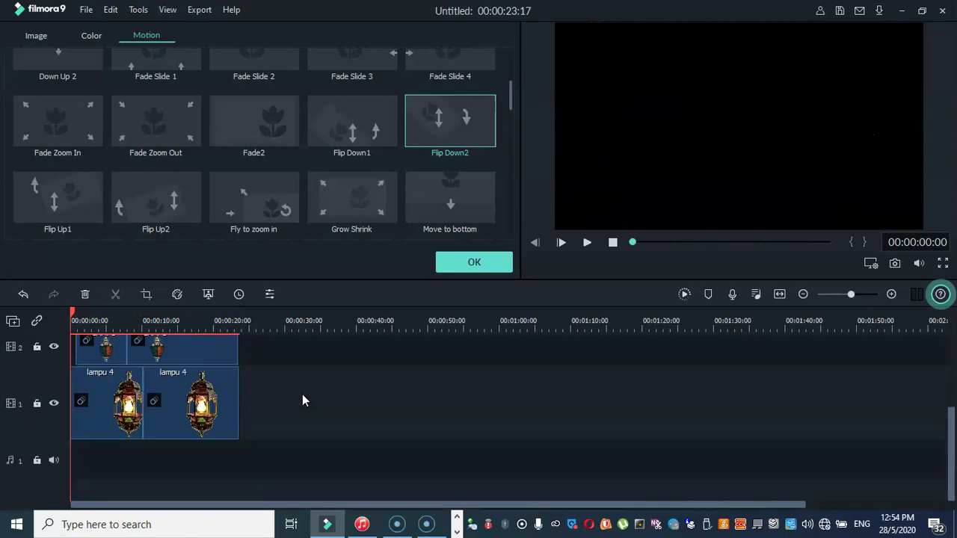
scroll(302, 396, up, 1)
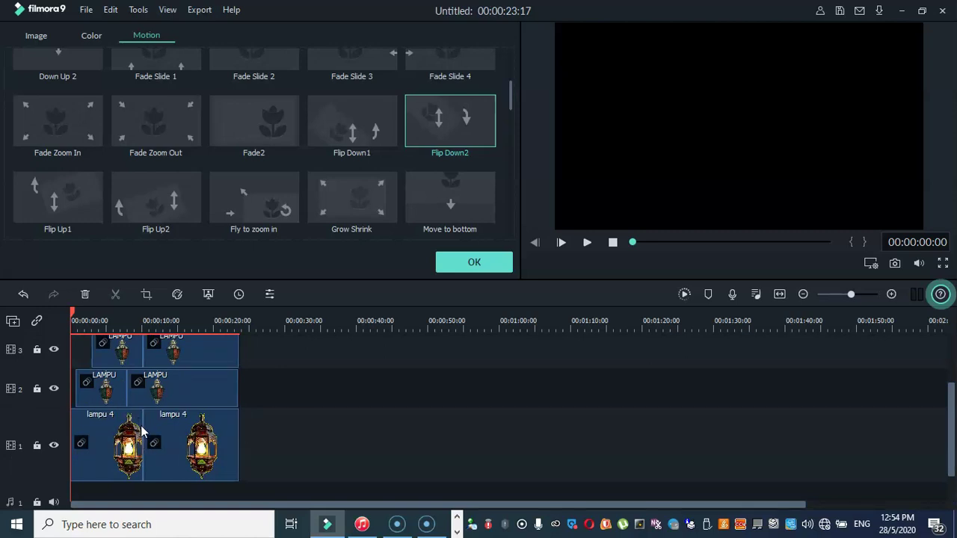
scroll(173, 424, up, 1)
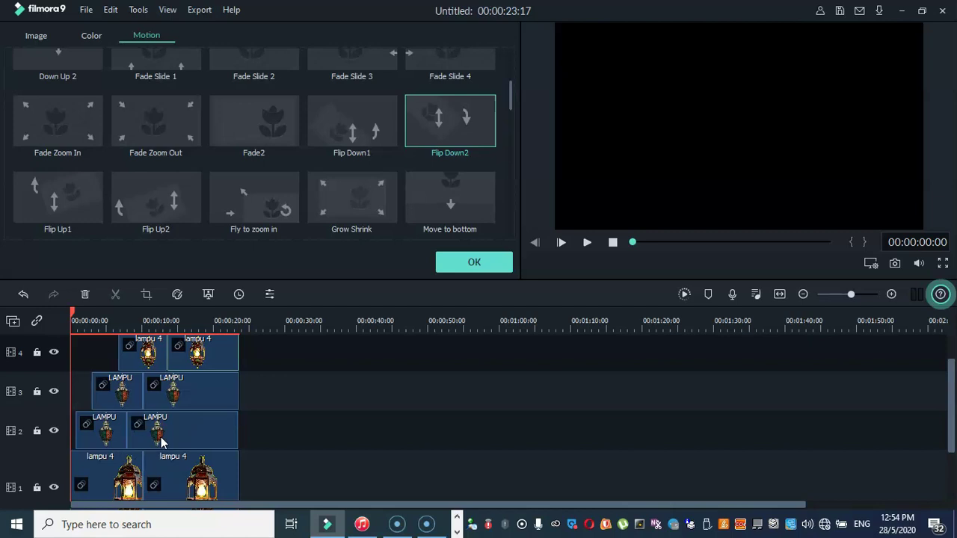
scroll(200, 396, up, 1)
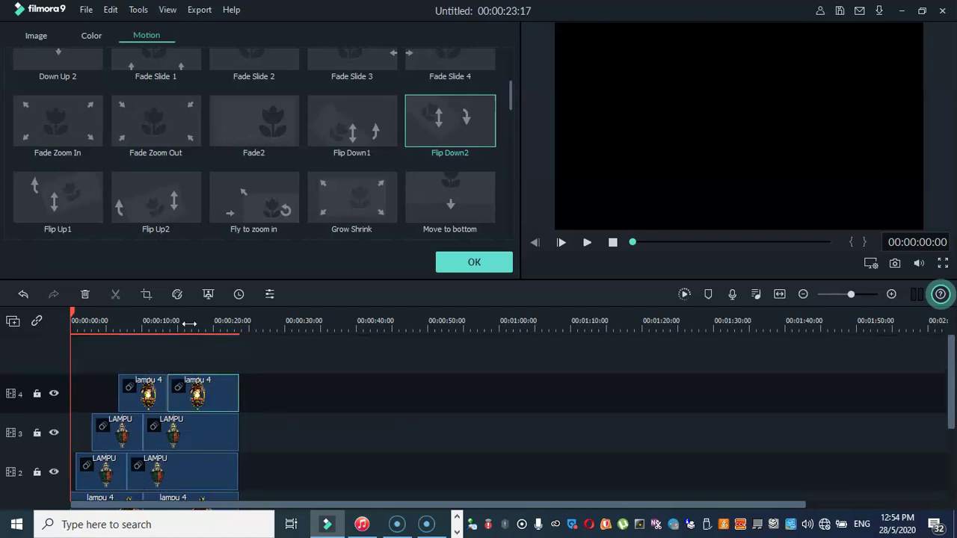
click(163, 320)
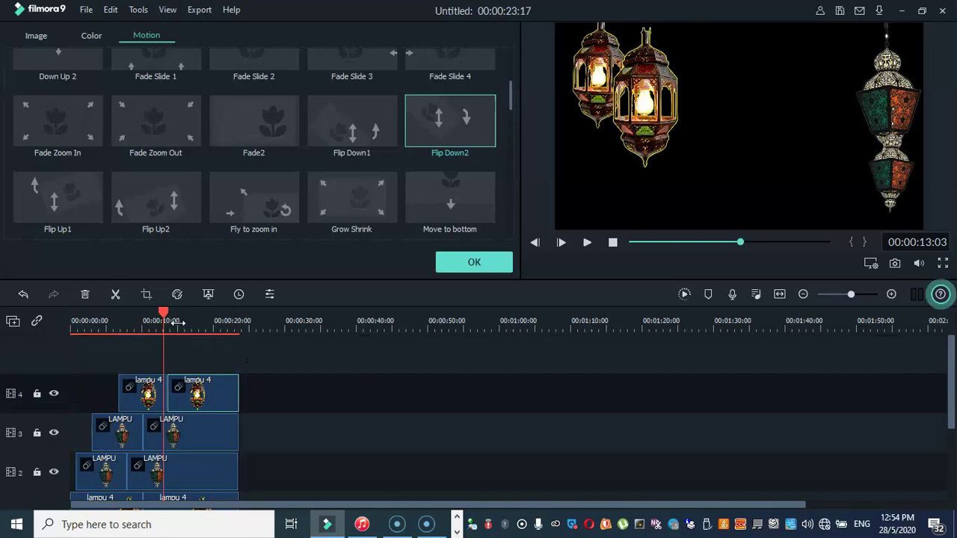
drag(165, 315, 154, 315)
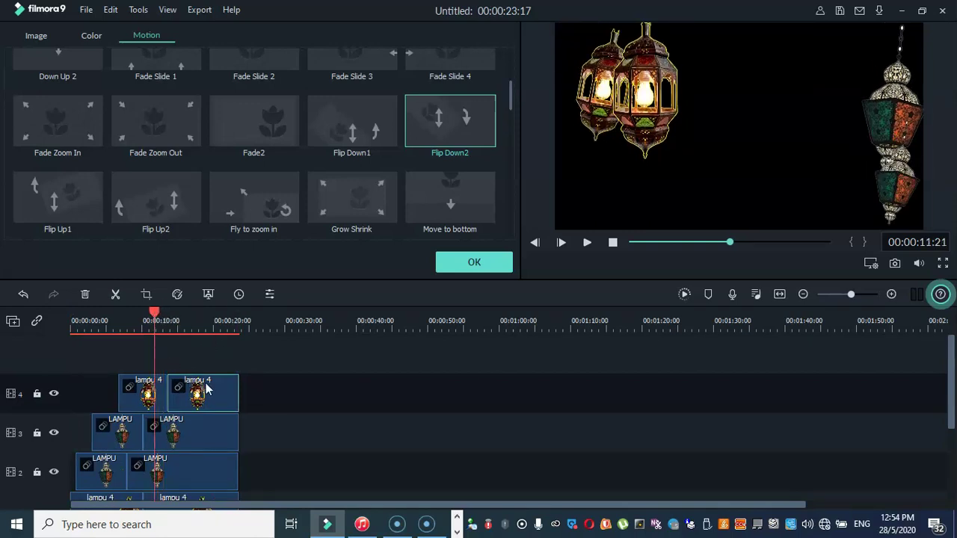
drag(238, 391, 255, 391)
drag(249, 389, 239, 389)
drag(155, 319, 229, 420)
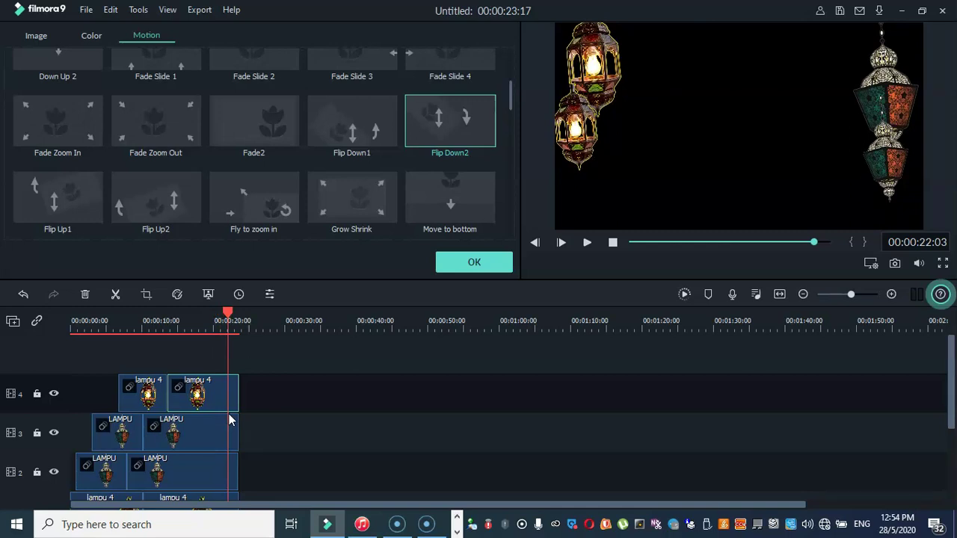
drag(229, 416, 196, 446)
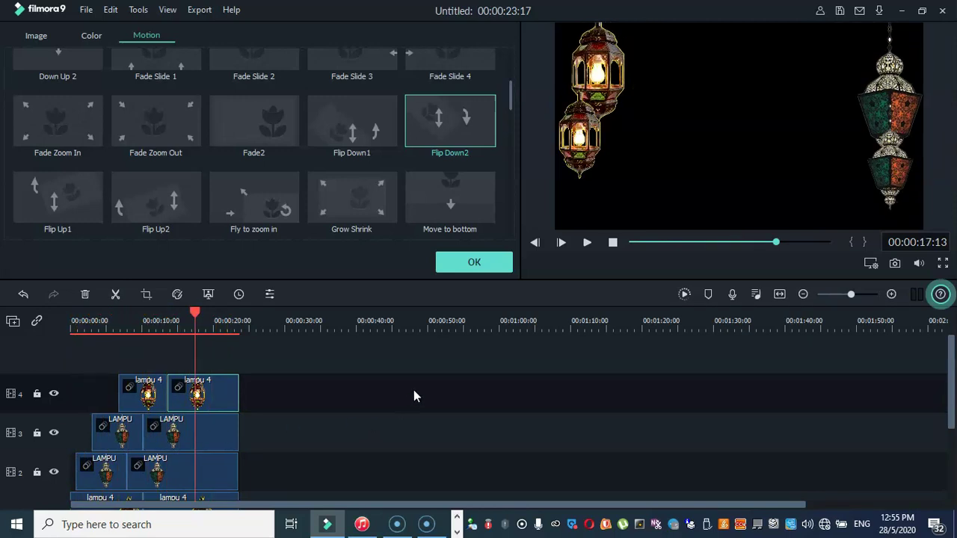
Compare the lanterns' swing across the tracks by scrubbing the second clips between 00:00:12:13 and 00:00:17:01.
scroll(411, 398, down, 1)
scroll(404, 411, down, 2)
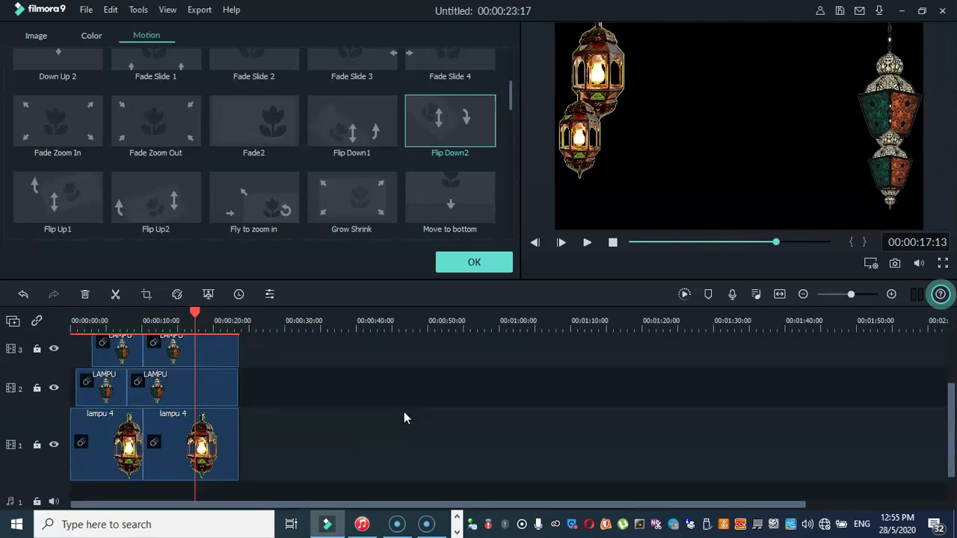
scroll(404, 417, up, 3)
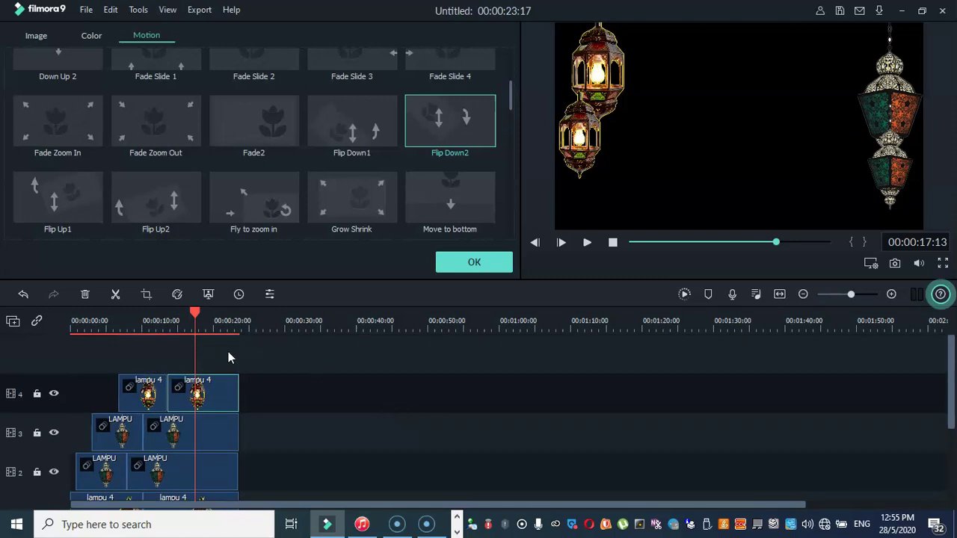
drag(197, 317, 194, 424)
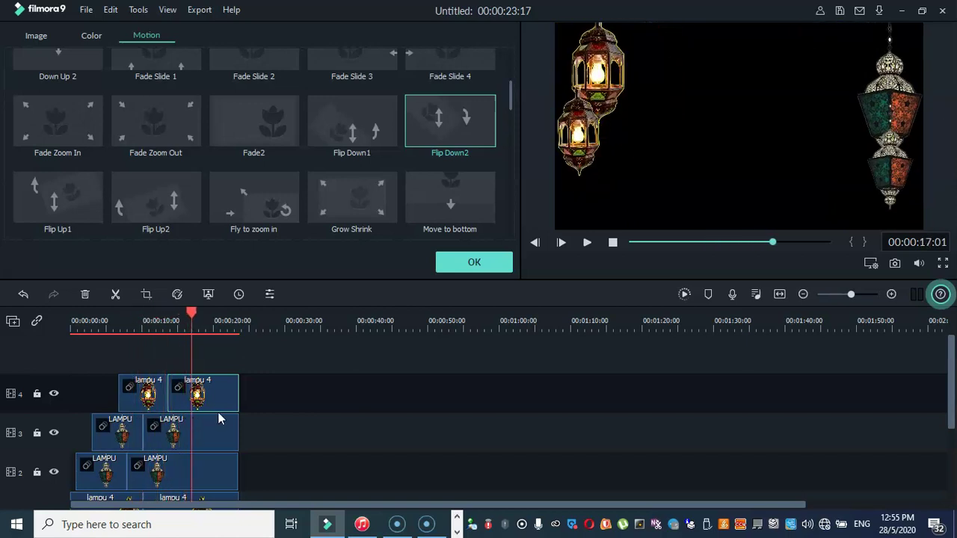
scroll(301, 423, down, 3)
scroll(299, 419, up, 3)
drag(194, 318, 160, 370)
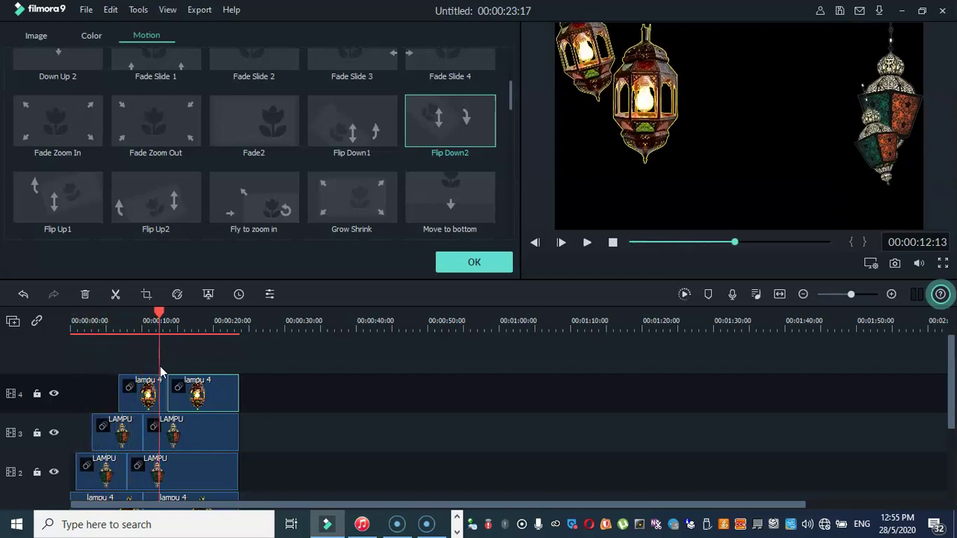
drag(161, 370, 180, 389)
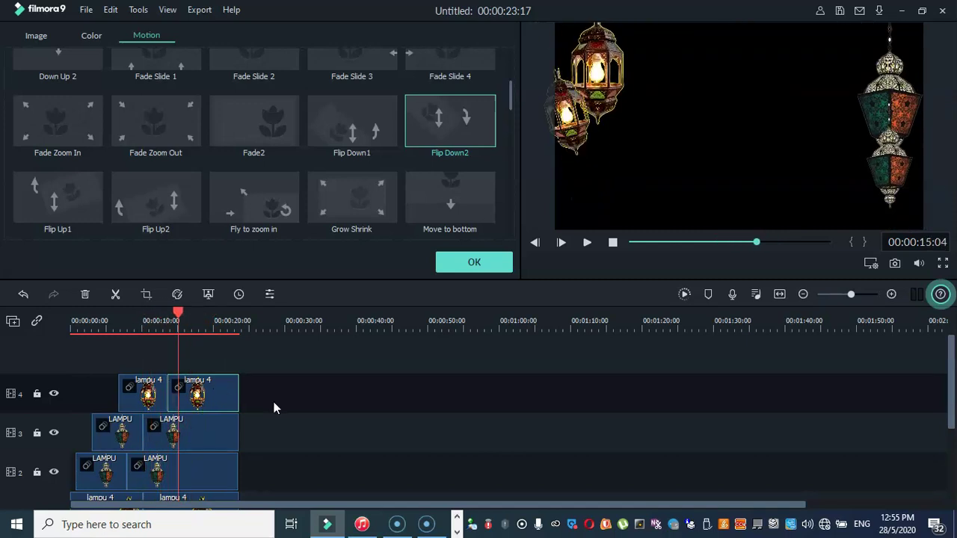
Confirm the lampu 4 clip's motion settings and return to the media library.
scroll(317, 430, down, 3)
click(495, 262)
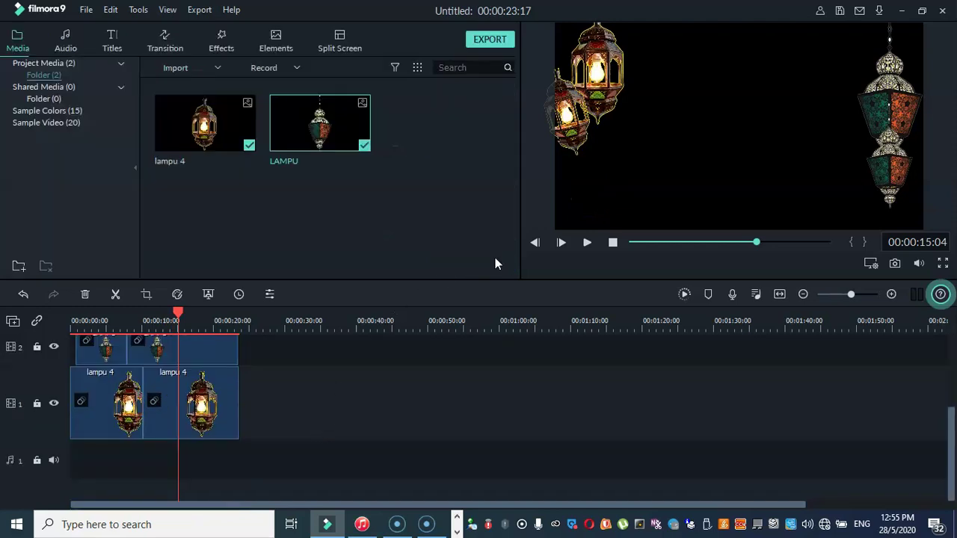
scroll(411, 363, up, 3)
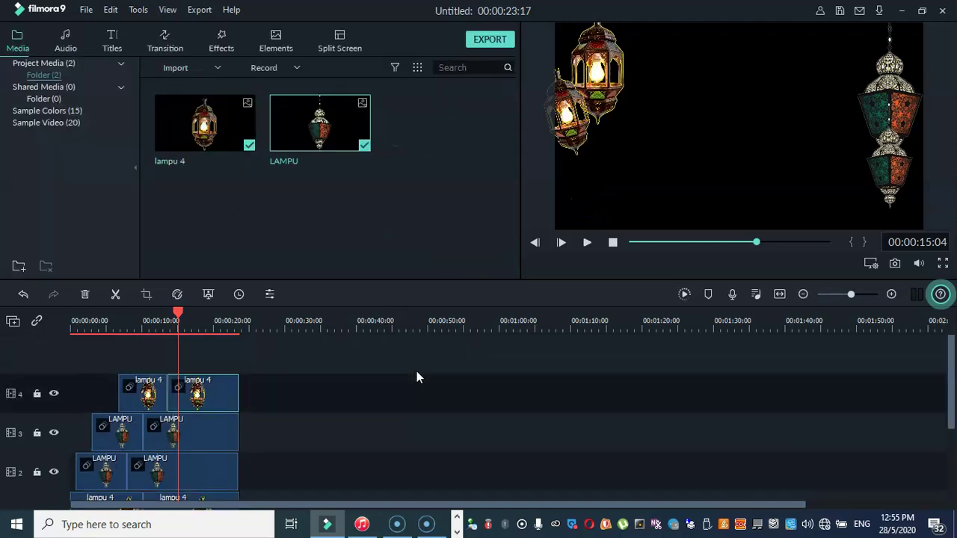
Scrub through the second lantern clips to preview their motion, stopping at 00:00:16:19.
drag(177, 314, 197, 352)
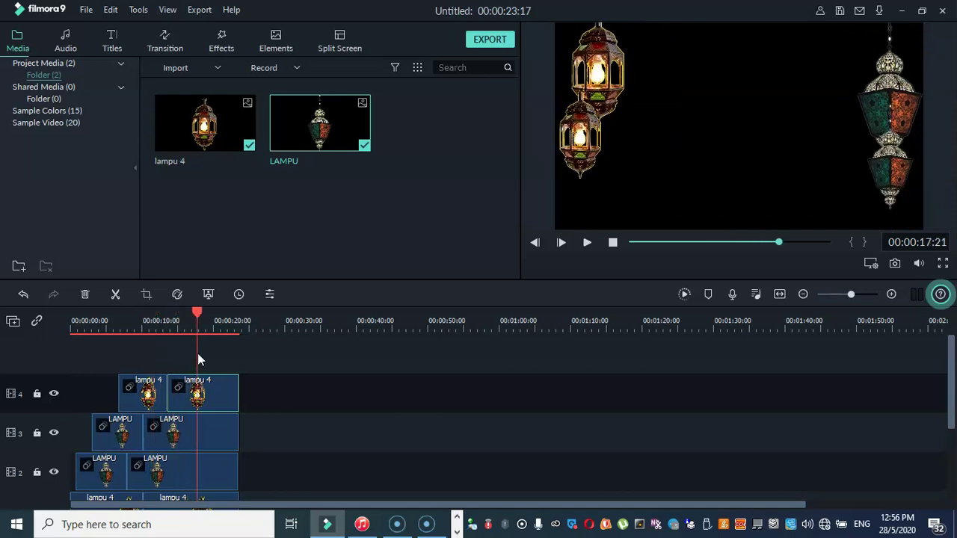
drag(197, 353, 159, 362)
drag(173, 317, 190, 432)
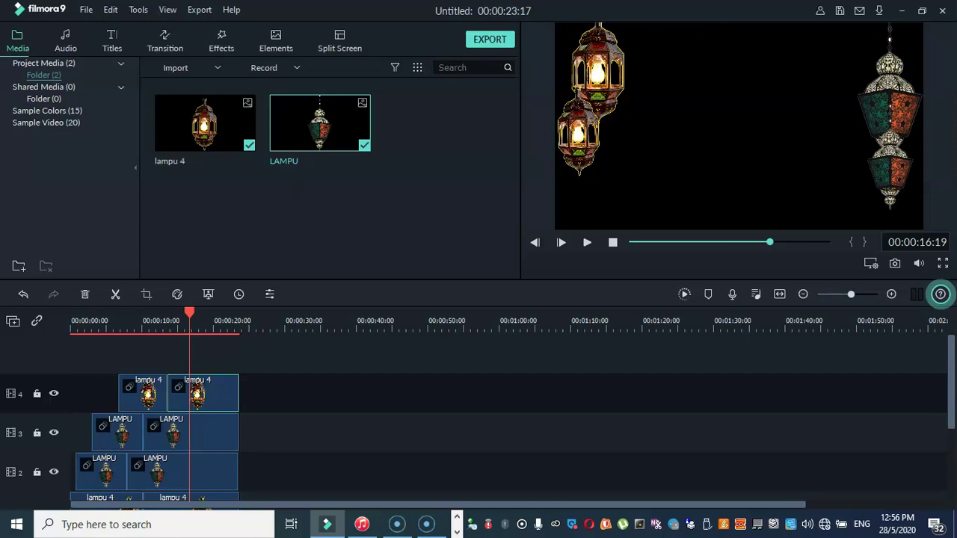
Open the recent project tapak kosong.wfp, discarding the current project's changes and declining the automatic backup file.
click(84, 12)
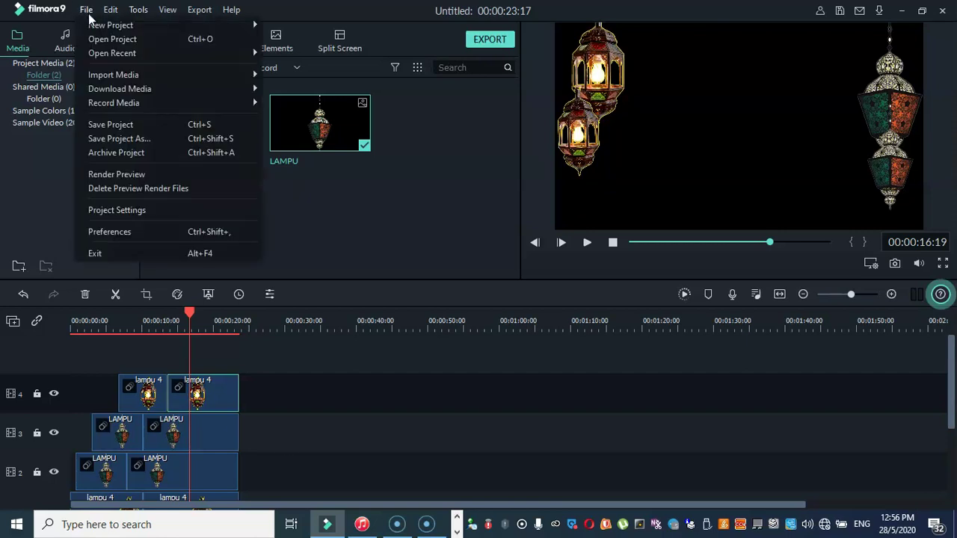
mouse_move(161, 54)
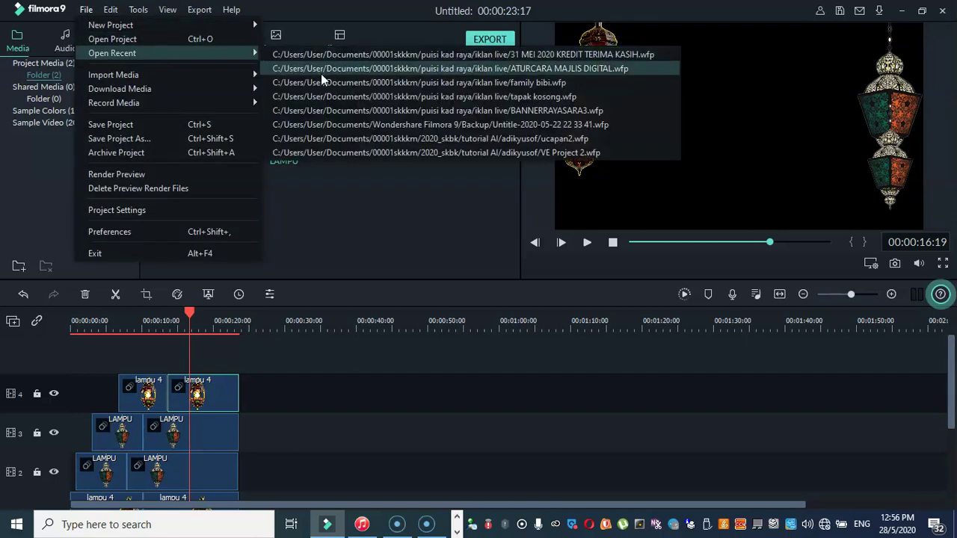
click(351, 101)
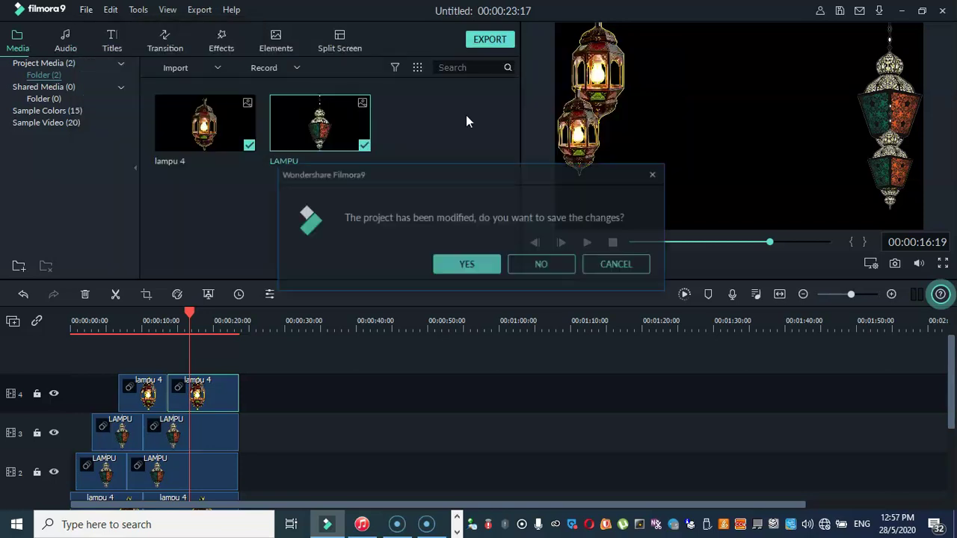
click(542, 266)
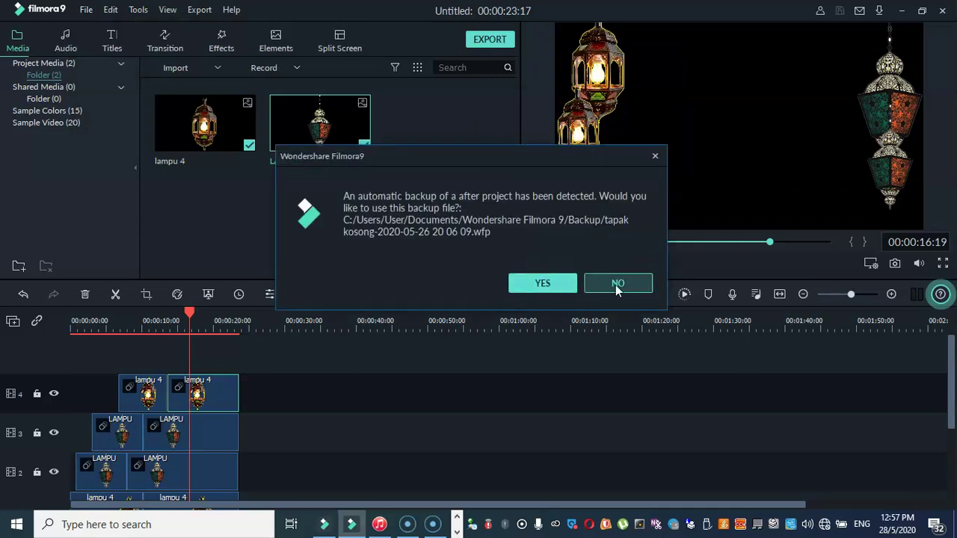
click(602, 283)
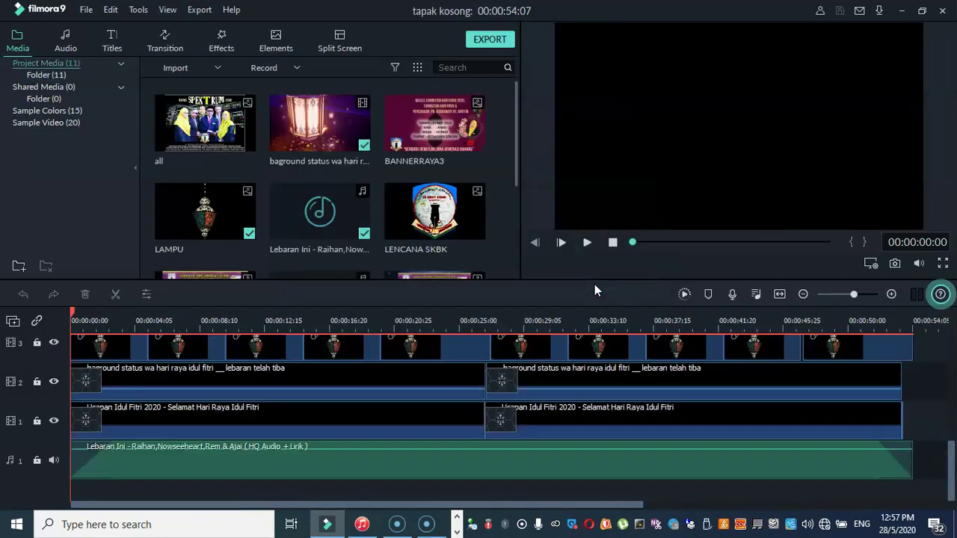
Select the LAMPU clips on tracks 3 to 5 from the fifth clip of each track onward.
scroll(412, 416, up, 3)
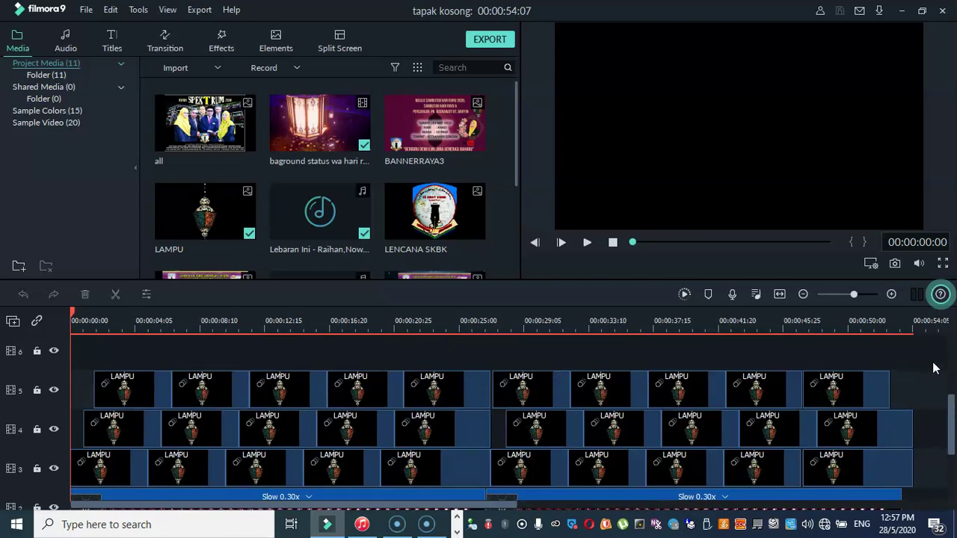
drag(926, 471, 918, 401)
drag(931, 453, 562, 376)
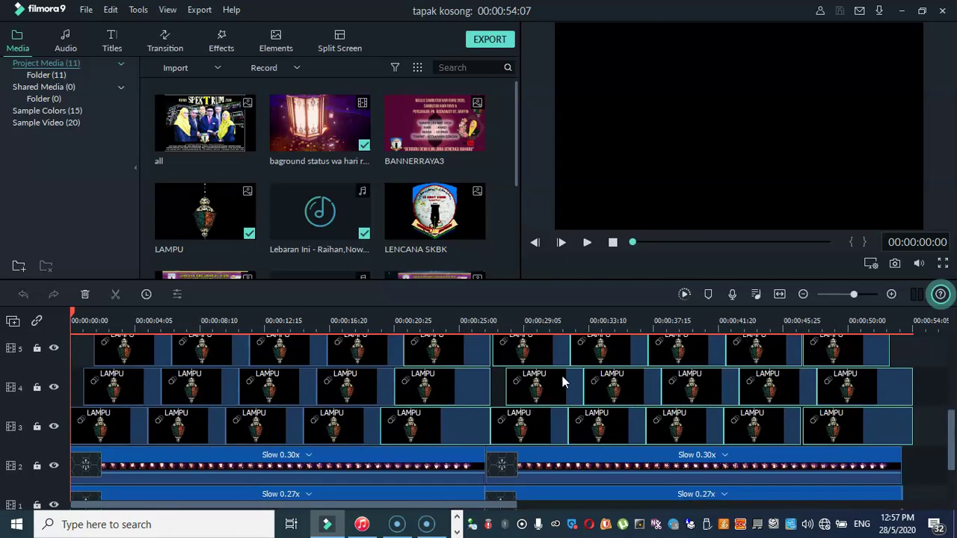
scroll(562, 376, up, 1)
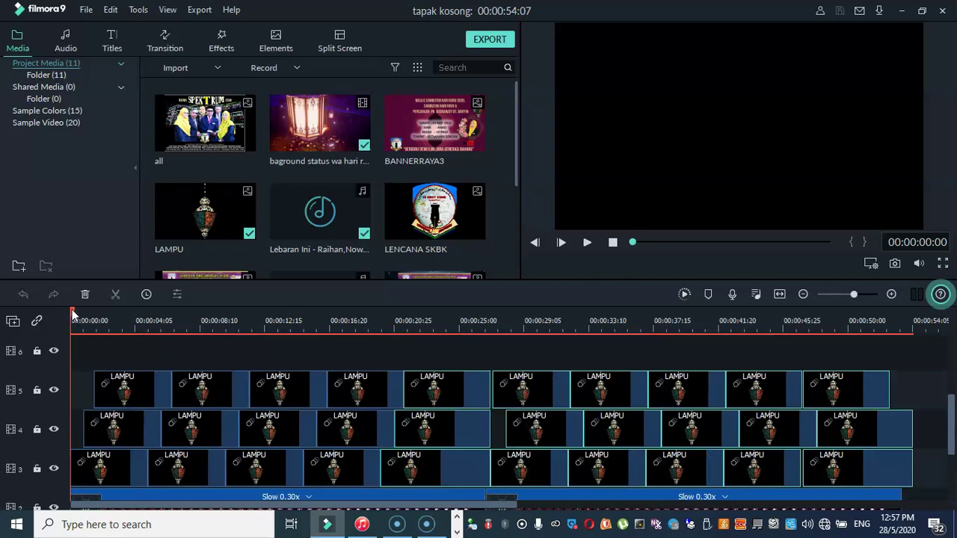
Scrub through the tapak kosong timeline to preview the lantern animation over the background, returning to 00:00:02:06.
drag(76, 313, 461, 410)
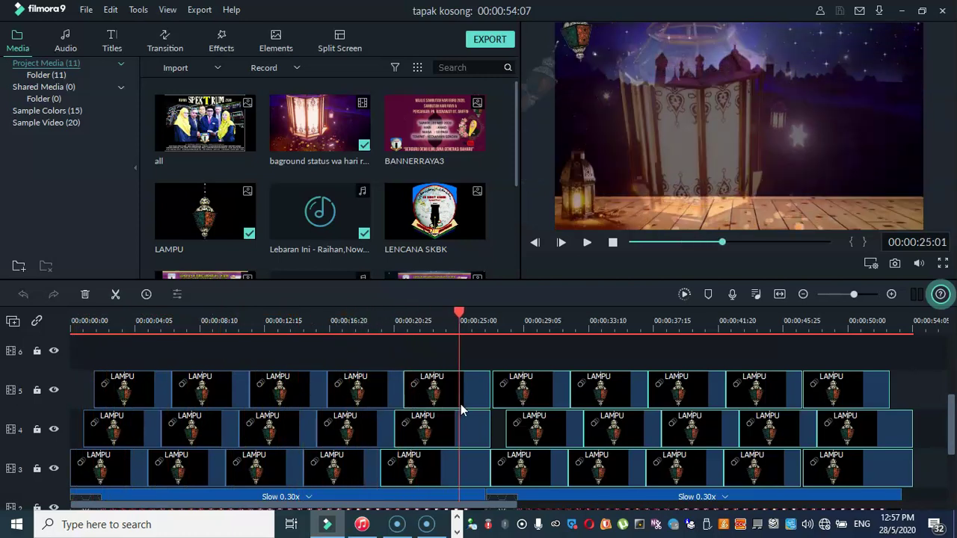
drag(528, 417, 200, 434)
drag(127, 440, 826, 476)
drag(895, 475, 105, 425)
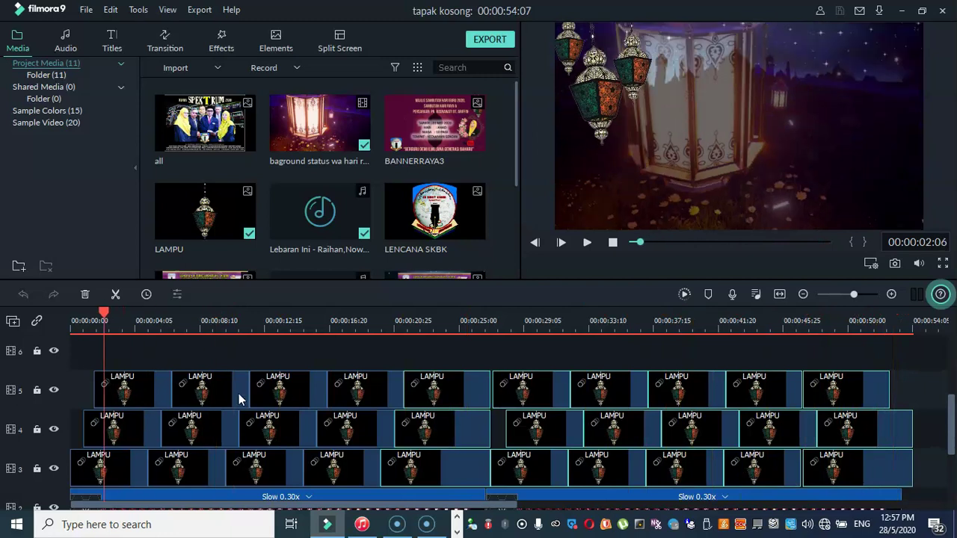
Examine the stacked lantern, background and audio tracks, previewing up to 00:00:07:10 and returning the playhead to the start.
scroll(356, 415, down, 2)
scroll(357, 415, up, 2)
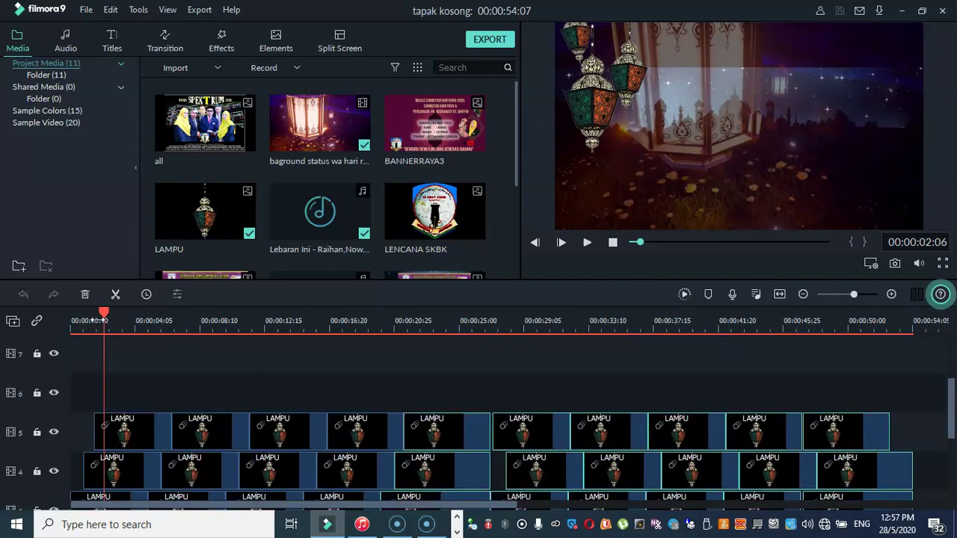
drag(106, 314, 185, 363)
scroll(310, 374, down, 3)
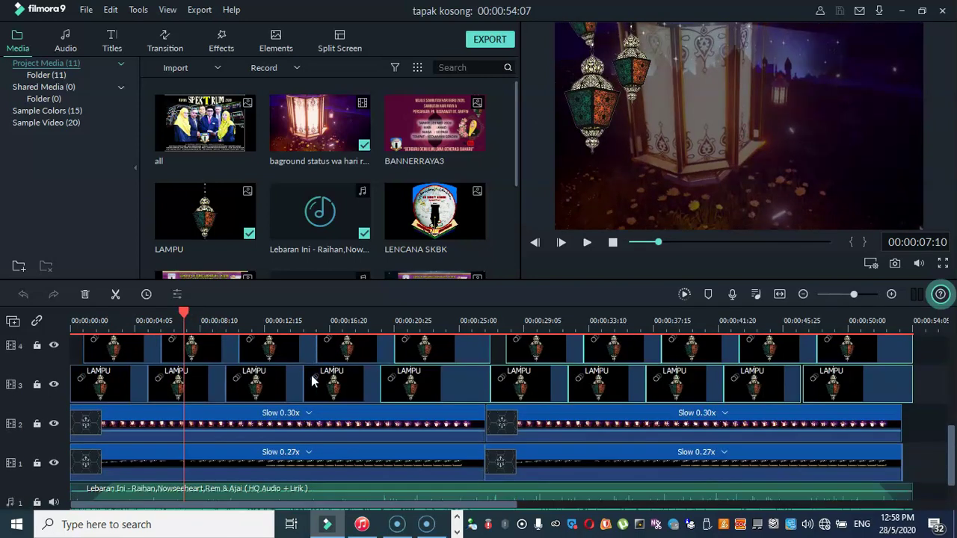
scroll(210, 364, up, 2)
drag(187, 317, 66, 413)
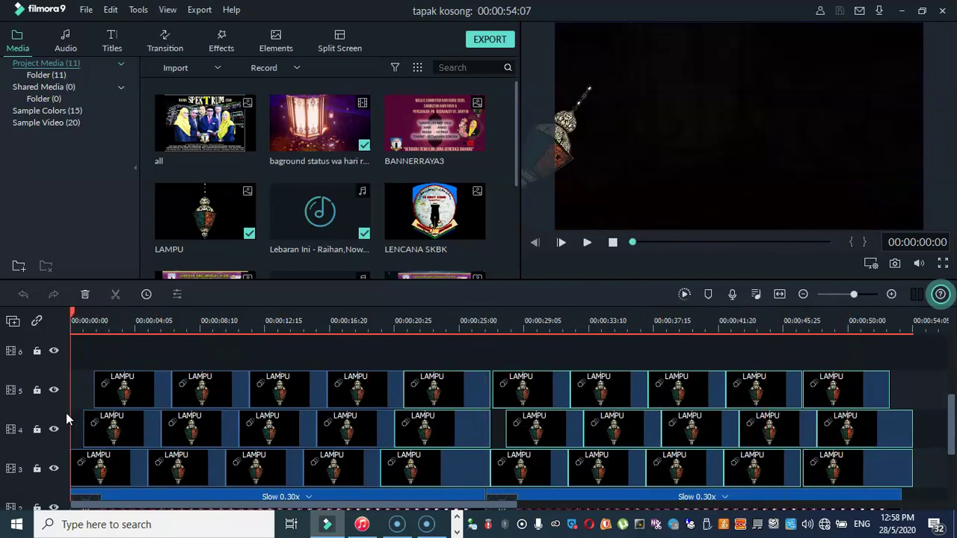
scroll(201, 358, down, 2)
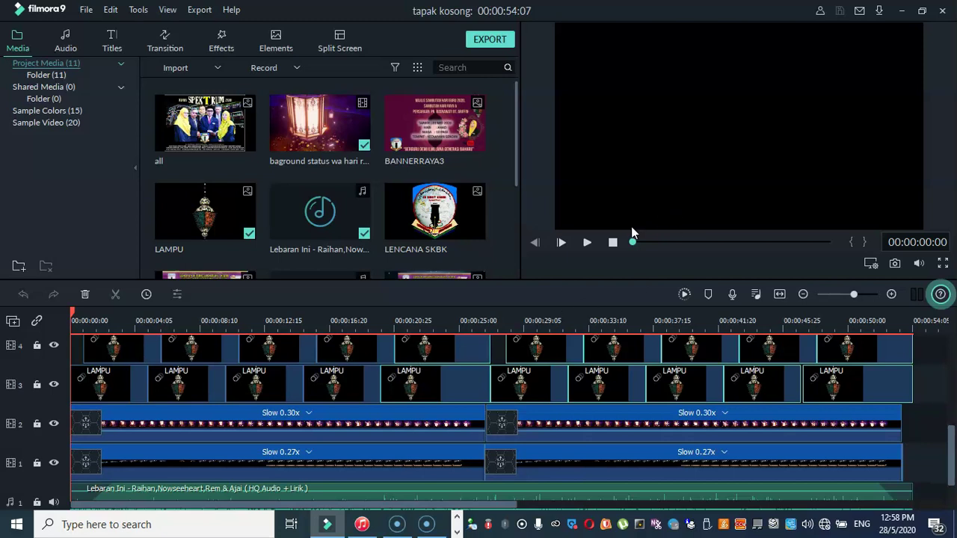
Switch to the Screencast-O-Matic recorder window.
click(457, 532)
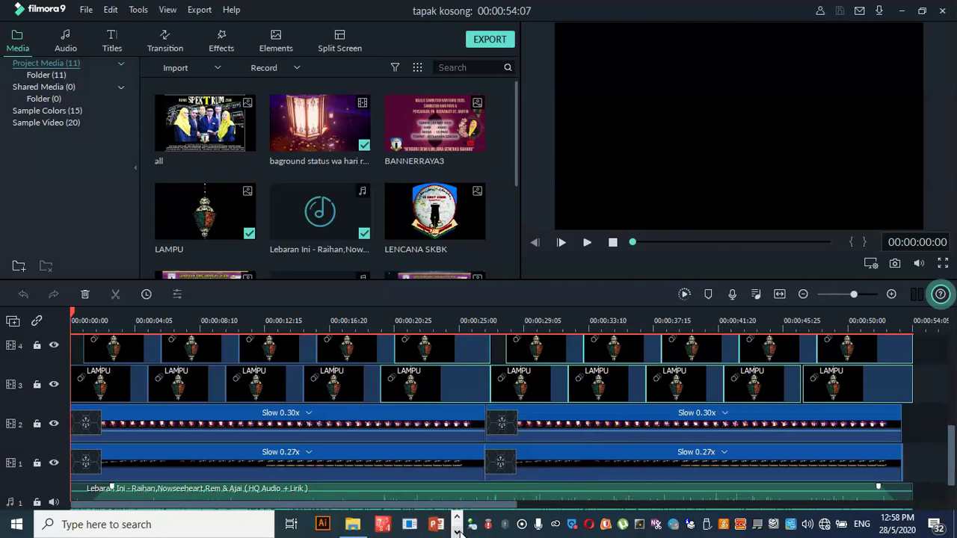
click(457, 515)
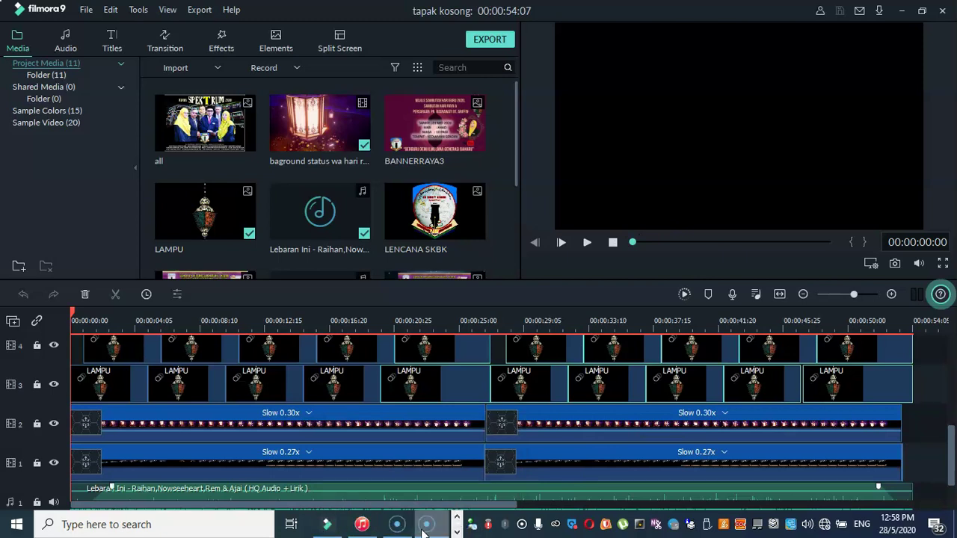
click(426, 524)
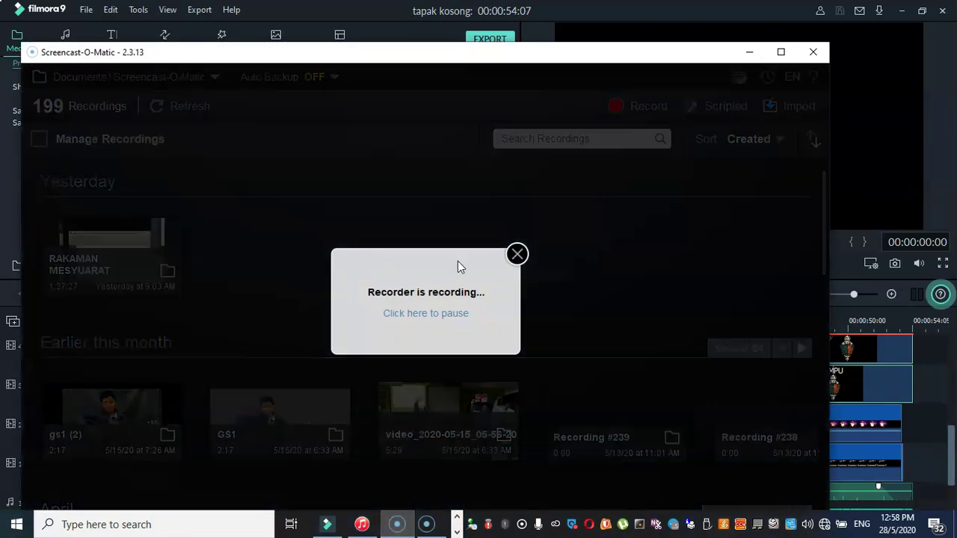
click(429, 524)
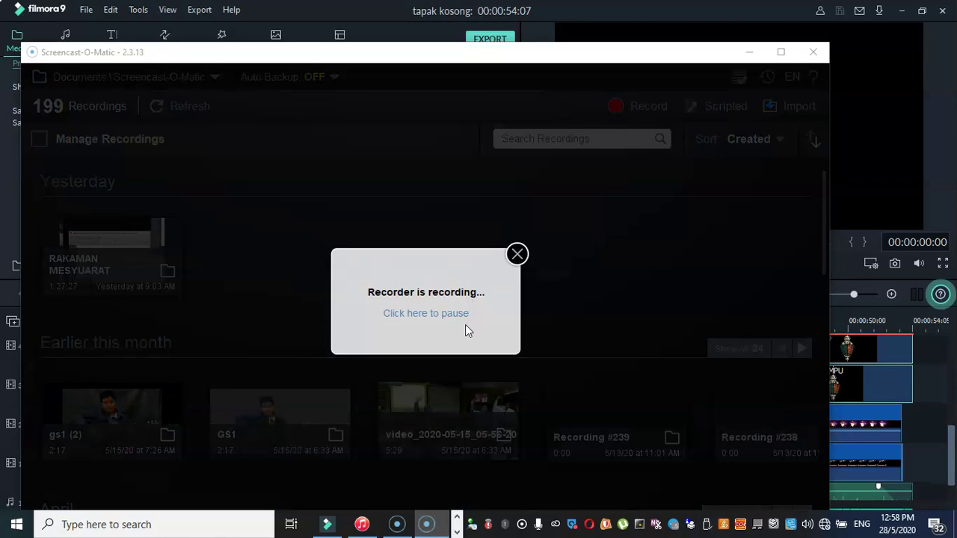